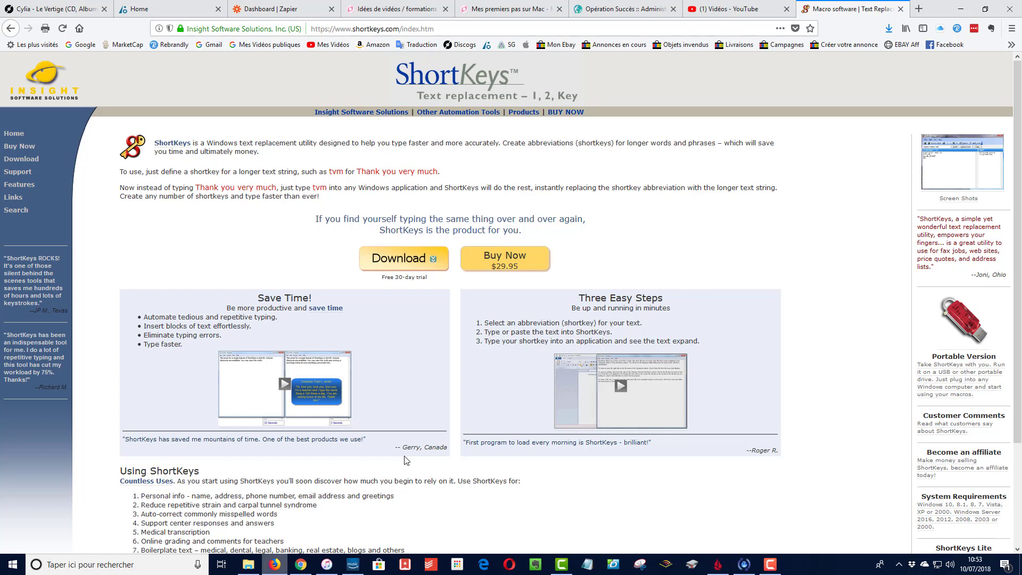
Open ShortKeys from the hidden system tray icons and show the shortkeys in the Disques category.
{"action": "scroll", "coordinate": [605, 274], "scroll_direction": "down", "scroll_amount": 1}
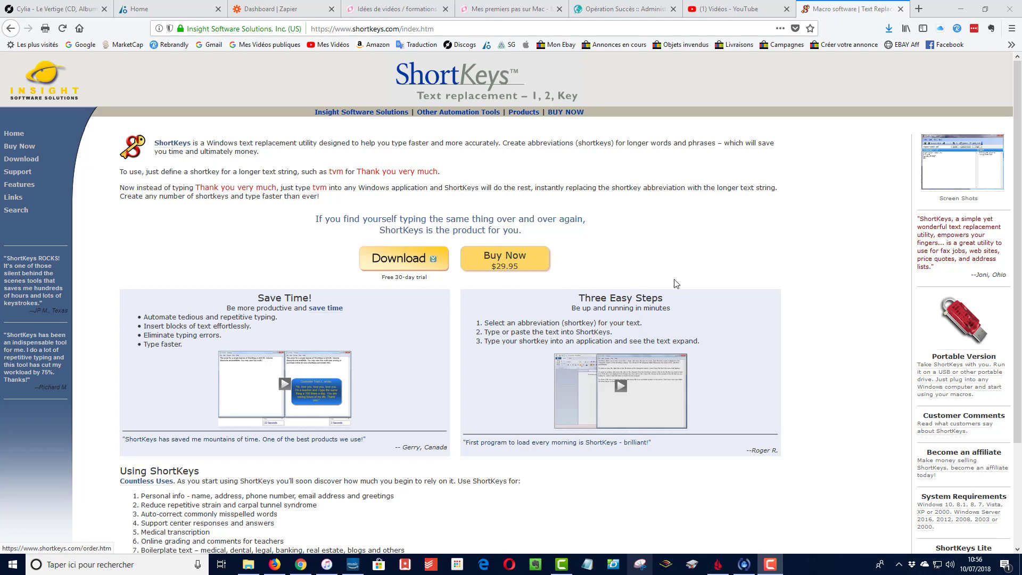
{"action": "left_click", "coordinate": [899, 566]}
{"action": "left_click", "coordinate": [899, 566]}
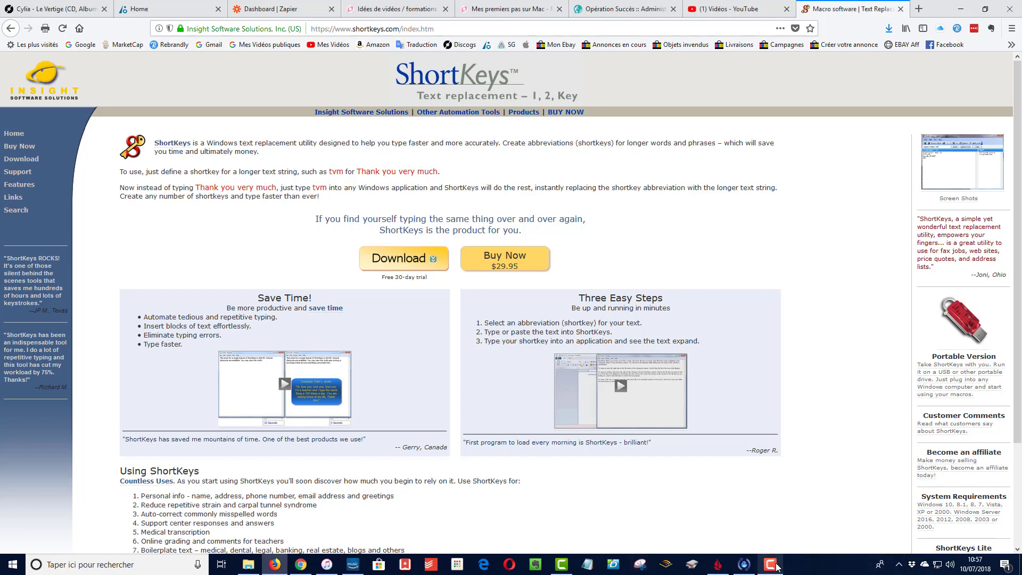
{"action": "left_click", "coordinate": [901, 568]}
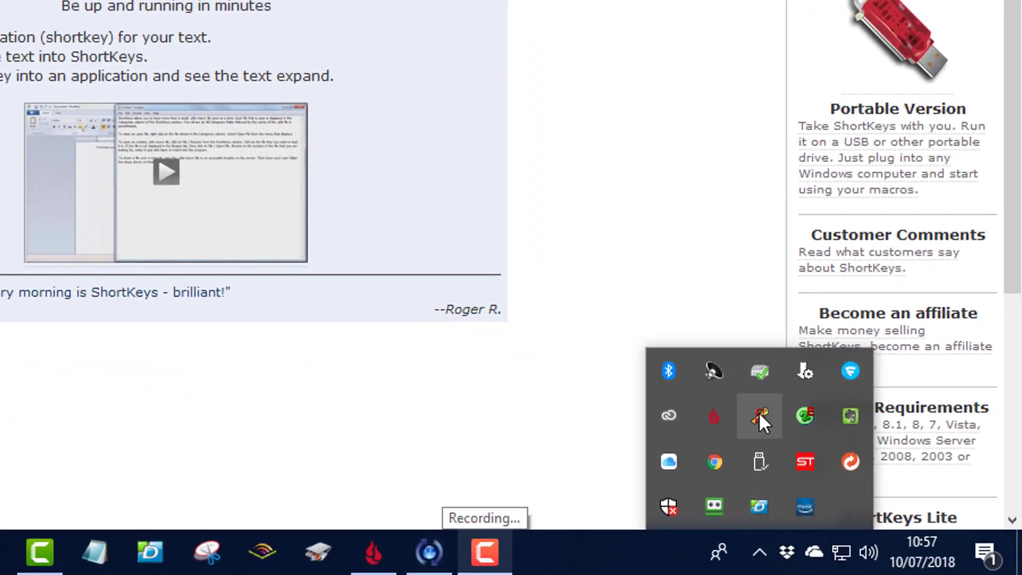
{"action": "left_click", "coordinate": [758, 416]}
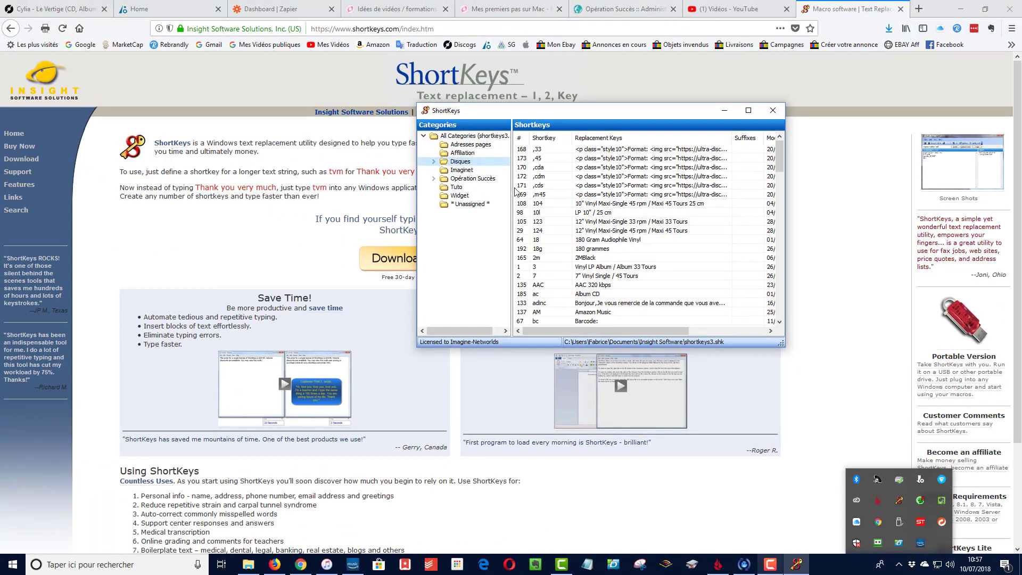
{"action": "left_click", "coordinate": [651, 148]}
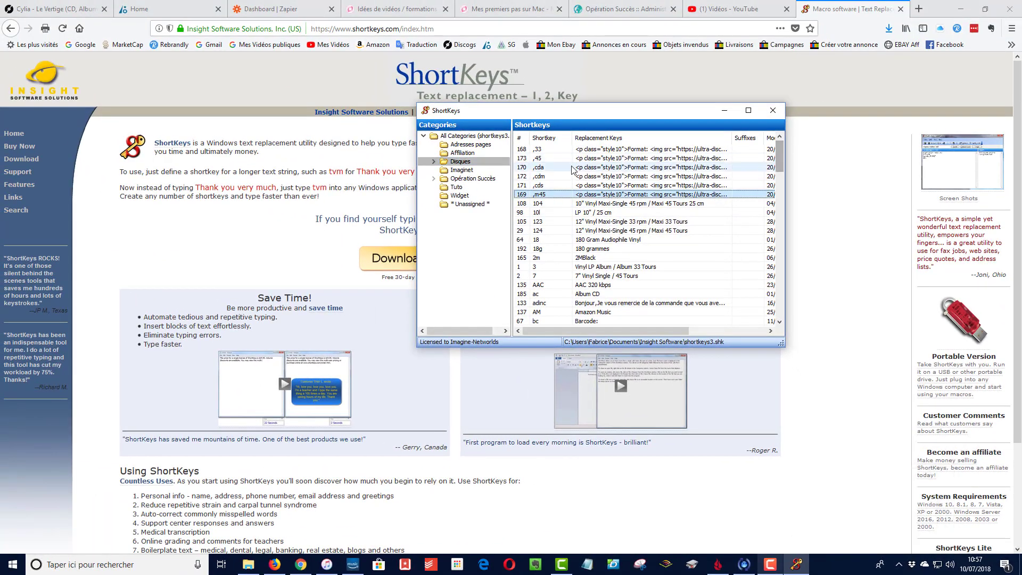
{"action": "left_click", "coordinate": [459, 153]}
{"action": "left_click", "coordinate": [460, 162]}
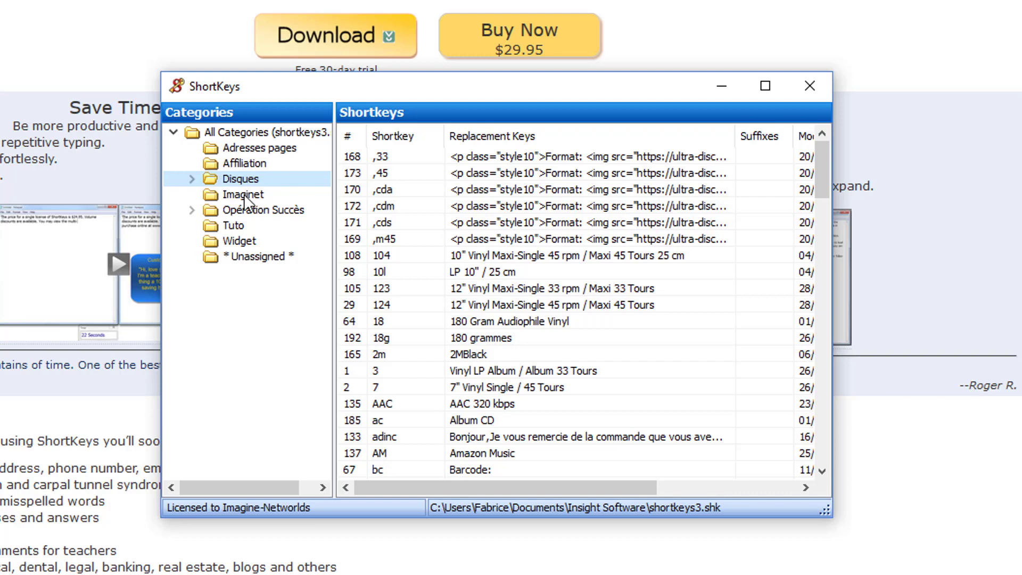
Create a new category named Test directly under All Categories.
{"action": "left_click", "coordinate": [229, 129]}
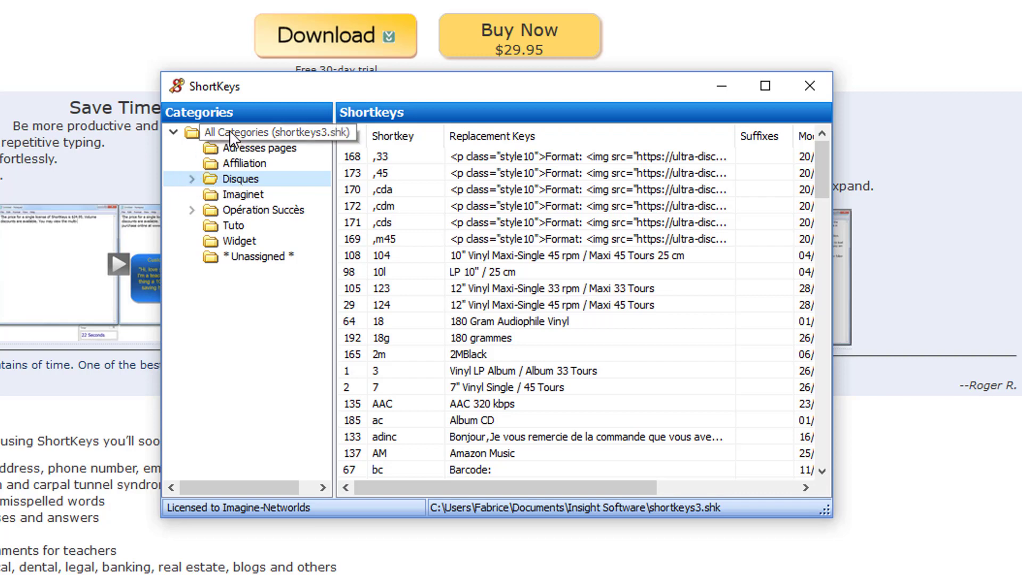
{"action": "right_click", "coordinate": [228, 130]}
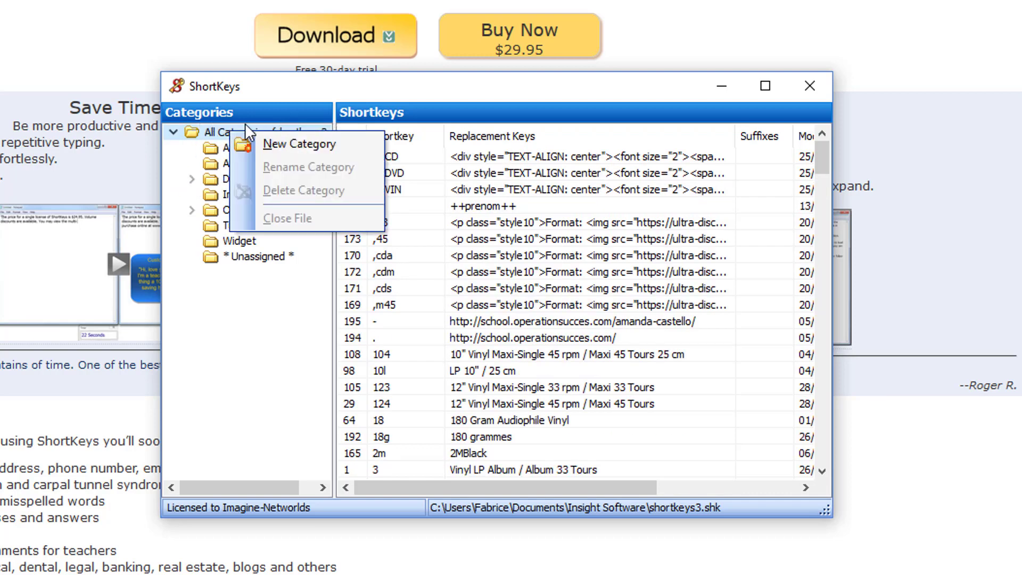
{"action": "left_click", "coordinate": [278, 145]}
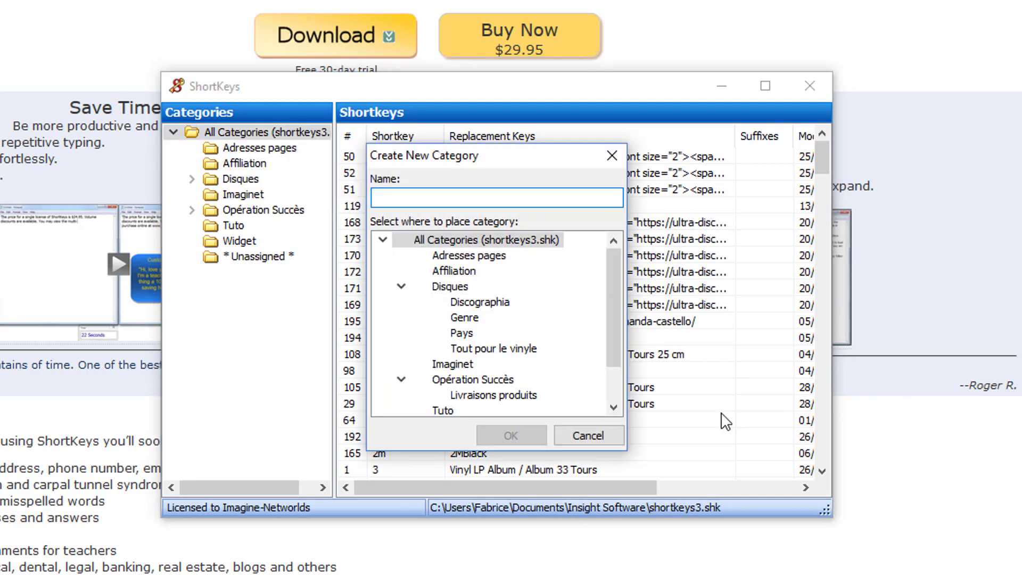
{"action": "type", "text": "Test"}
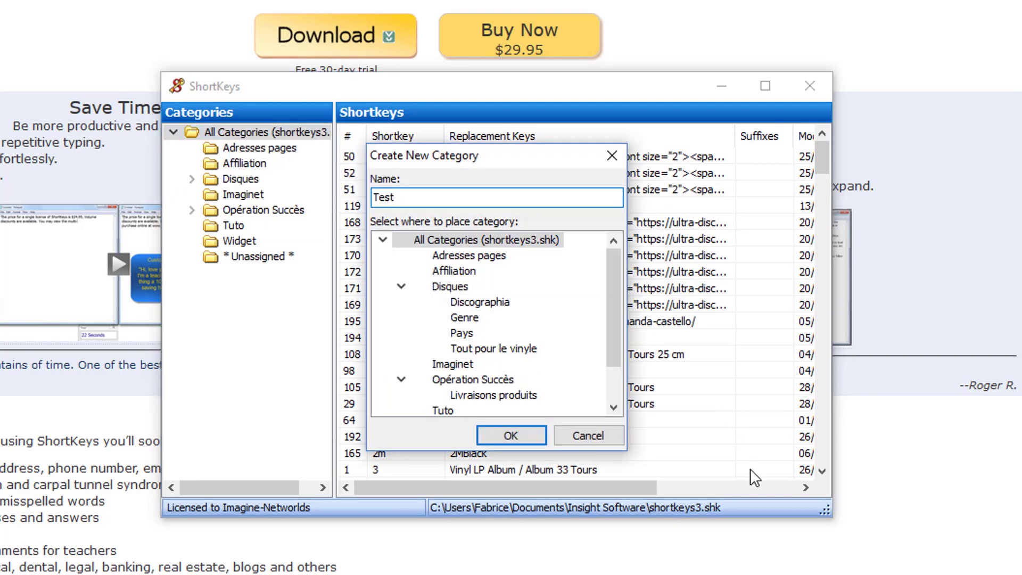
{"action": "left_click", "coordinate": [510, 434]}
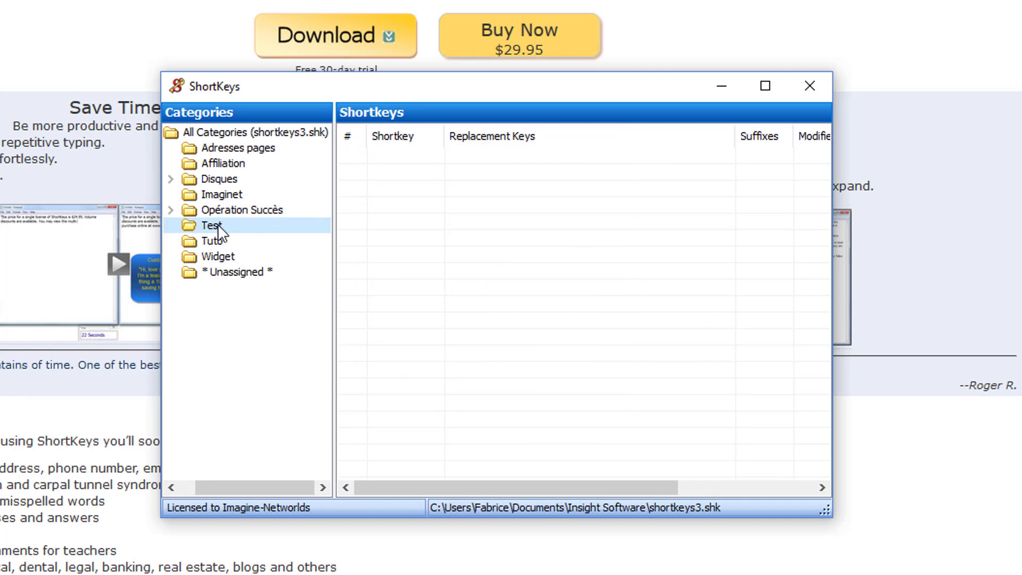
Start a shortkey test1 in the Test category with the replacement text "Merci de votre confiance".
{"action": "right_click", "coordinate": [513, 220]}
{"action": "left_click", "coordinate": [580, 232]}
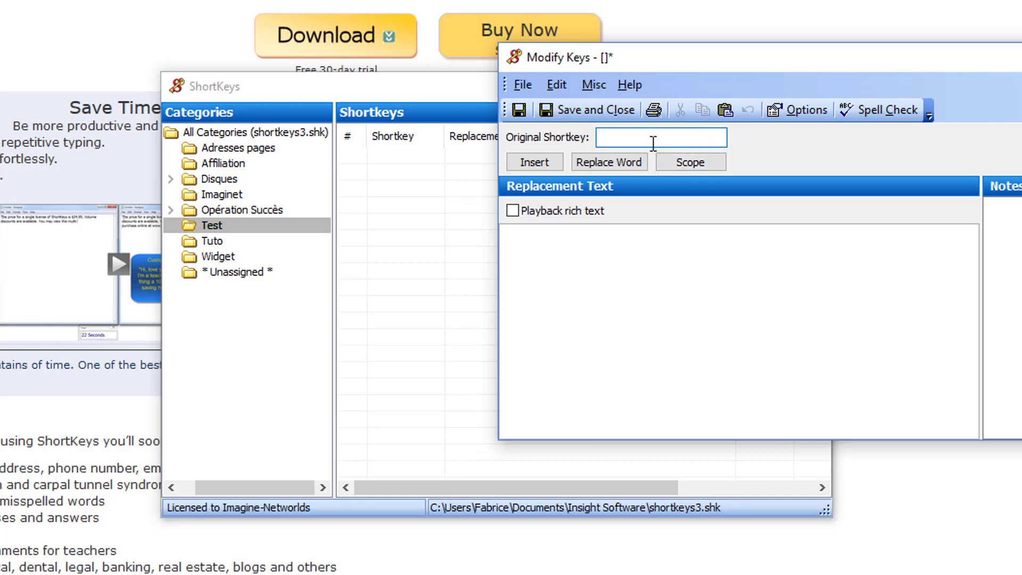
{"action": "type", "text": "test1"}
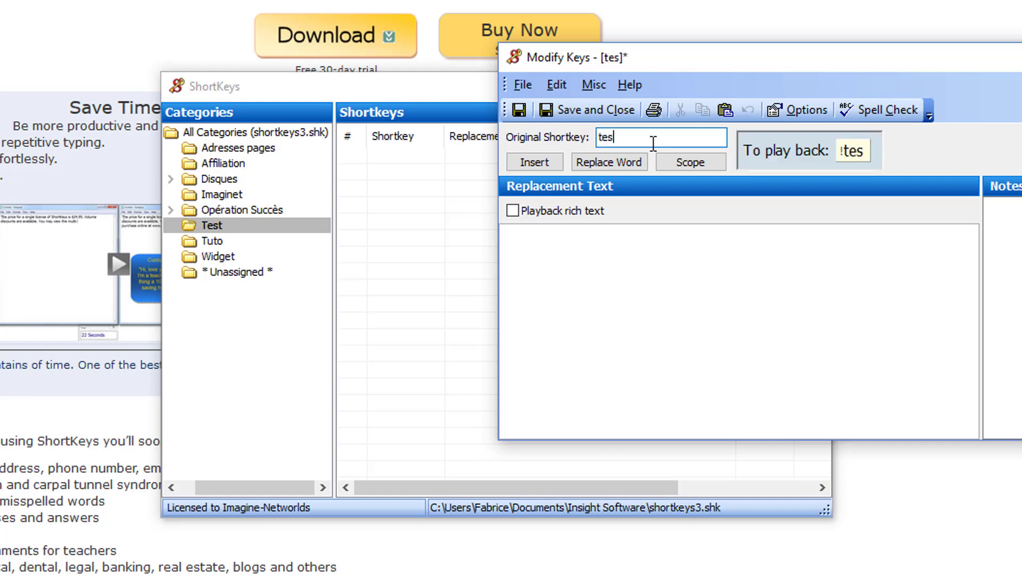
{"action": "mouse_move", "coordinate": [841, 154]}
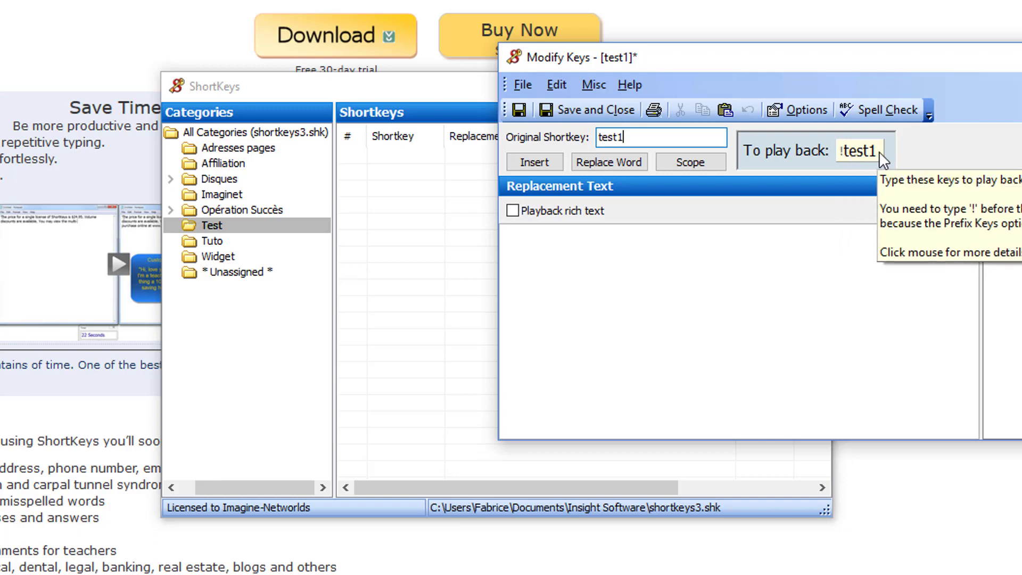
{"action": "left_click", "coordinate": [725, 267]}
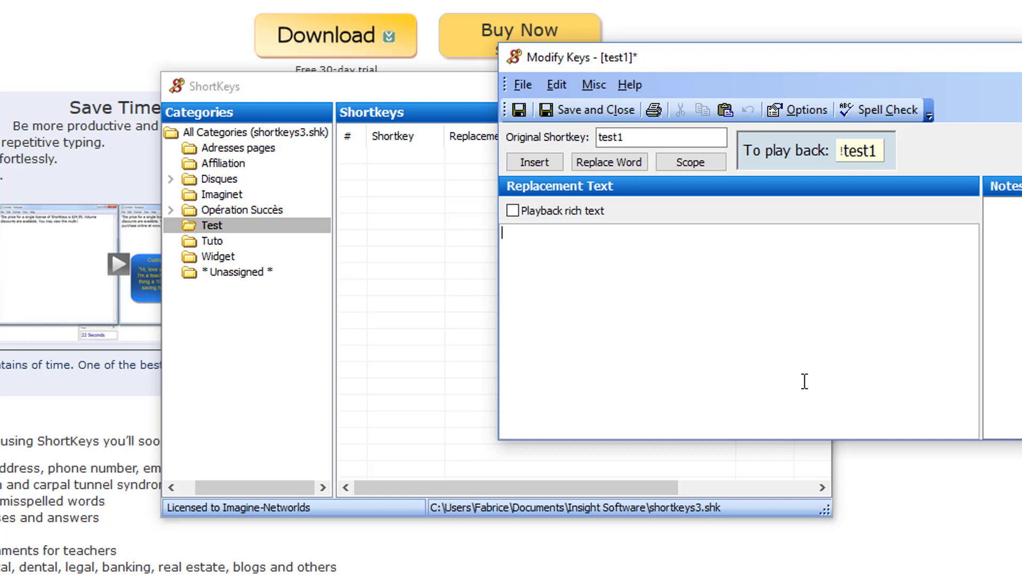
{"action": "type", "text": "Merci de votre "}
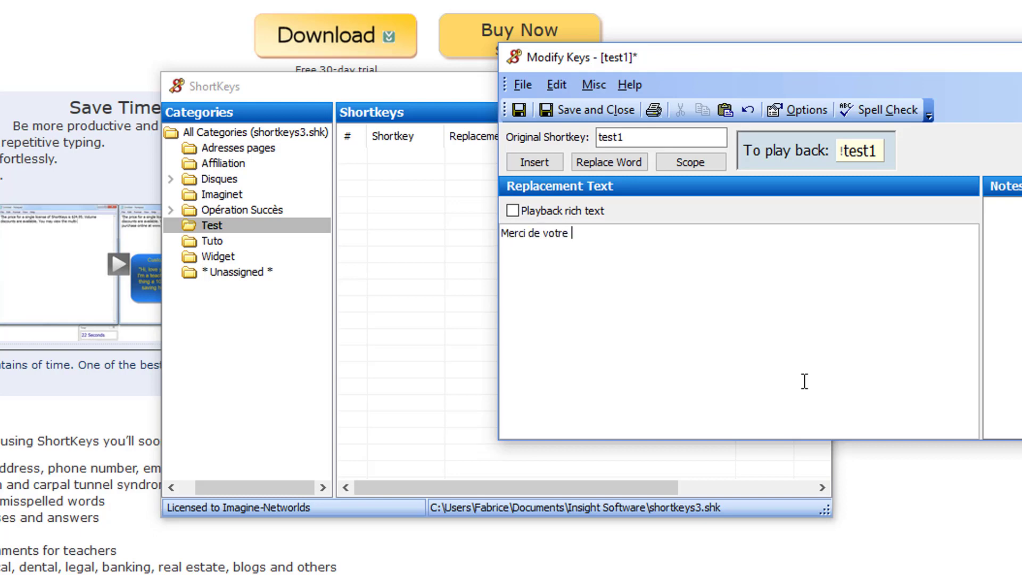
{"action": "type", "text": "confiance"}
Change the original shortkey to mv, then save and close the entry.
{"action": "left_click", "coordinate": [629, 134]}
{"action": "left_click_drag", "start_coordinate": [630, 134], "coordinate": [529, 141]}
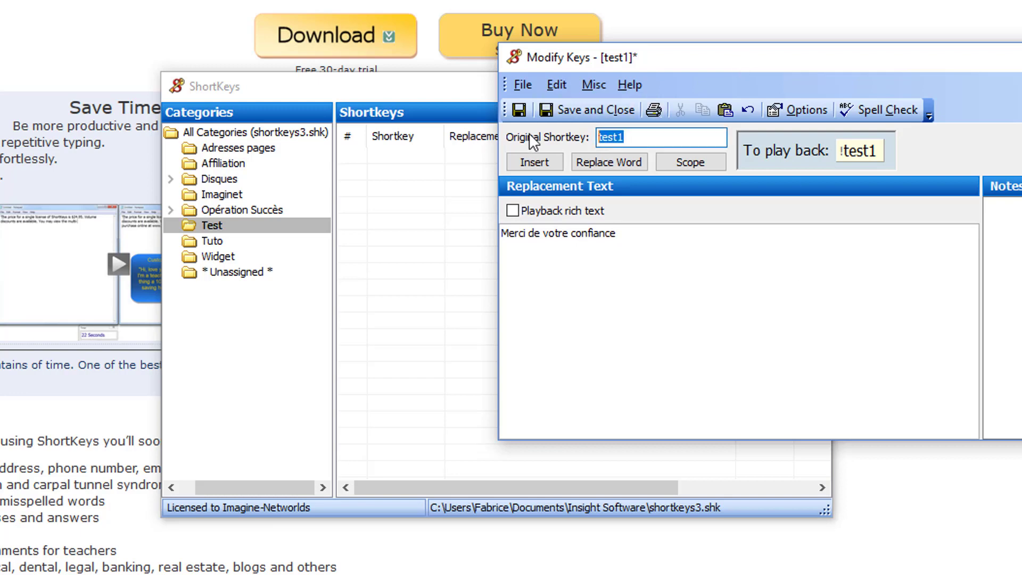
{"action": "key", "text": "BackSpace"}
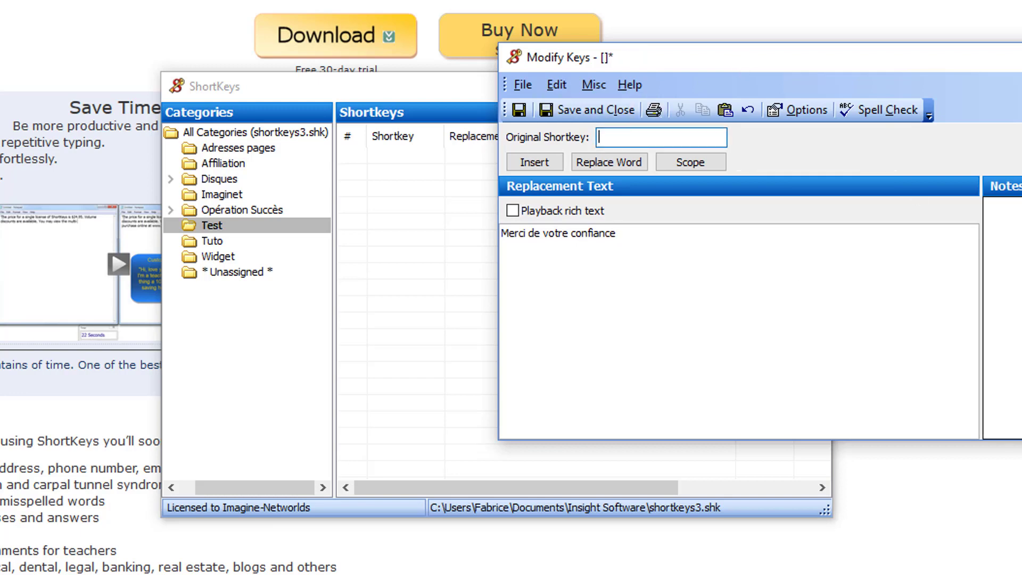
{"action": "type", "text": "mv"}
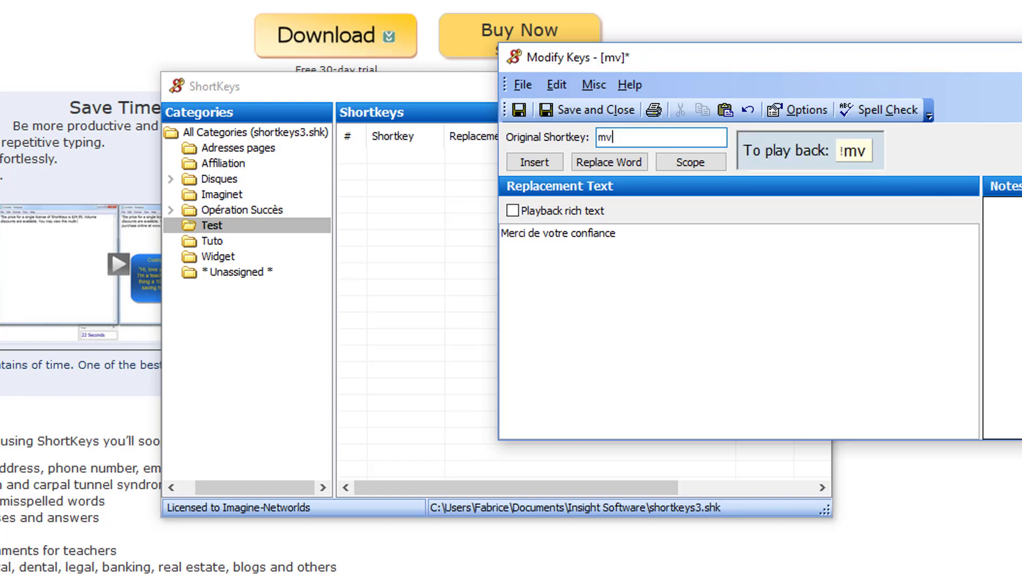
{"action": "left_click", "coordinate": [586, 112]}
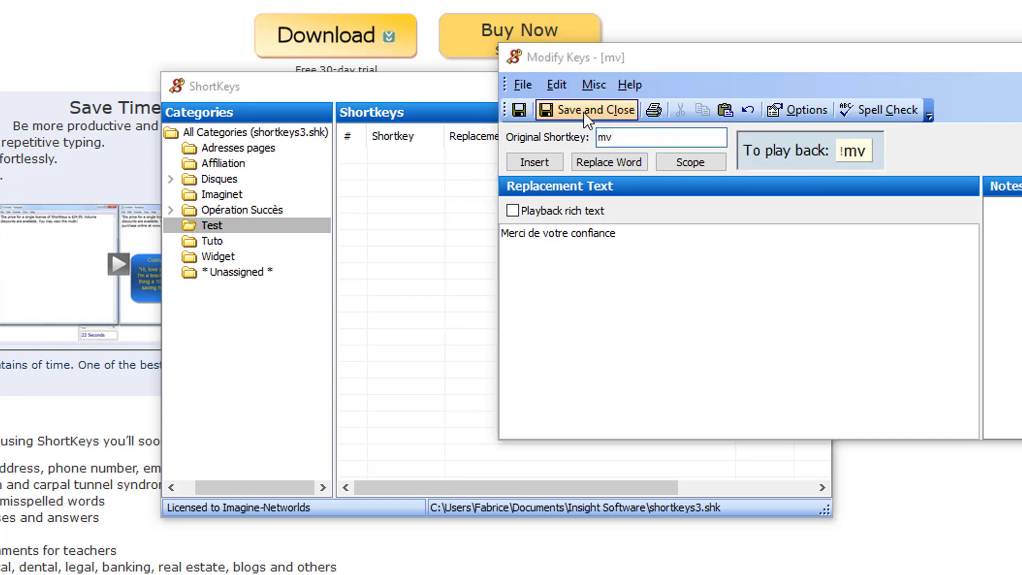
{"action": "left_click", "coordinate": [410, 157]}
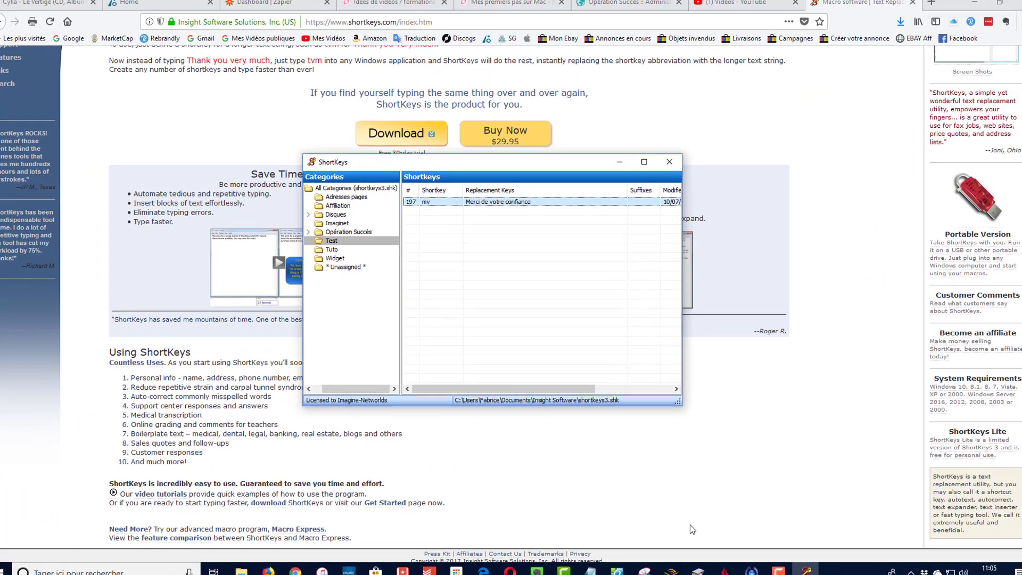
Switch to Bloc-notes and test the new shortkey with !mv, replacing any wrongly expanded text with "Merci de votre confiance".
{"action": "left_click", "coordinate": [672, 506]}
{"action": "left_click", "coordinate": [589, 563]}
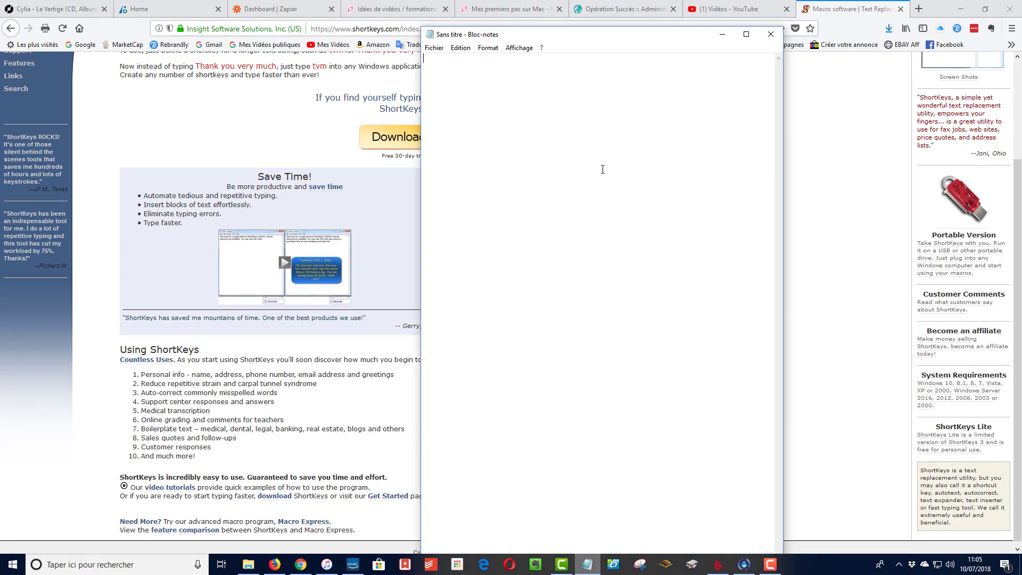
{"action": "type", "text": "!"}
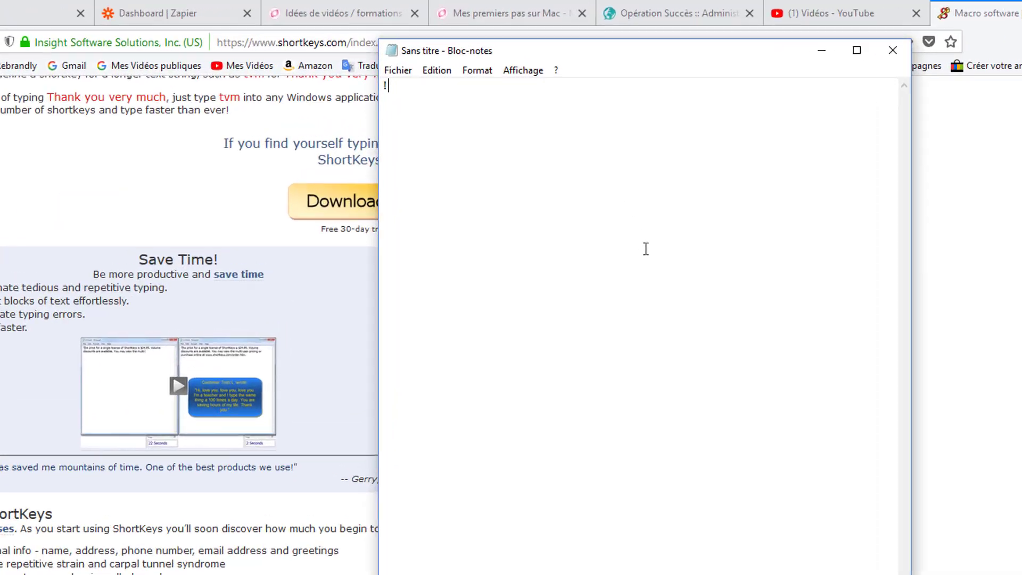
{"action": "type", "text": "m"}
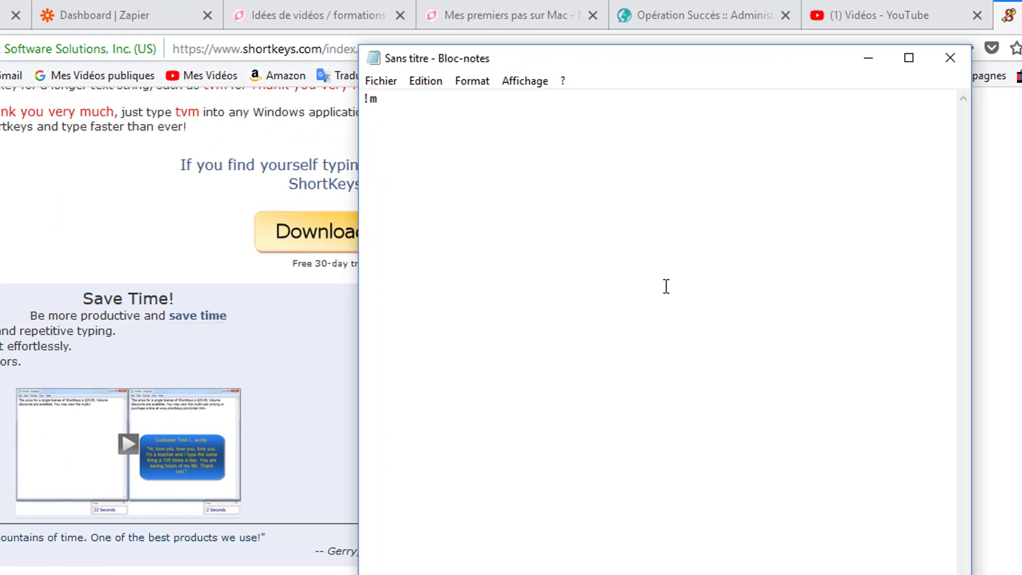
{"action": "key", "text": "ctrl+a"}
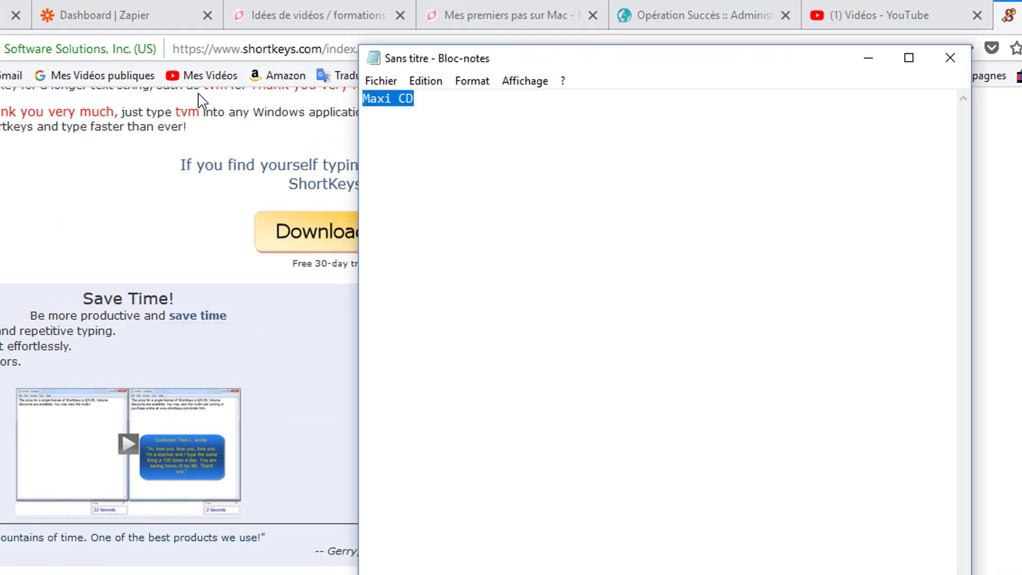
{"action": "type", "text": "!m"}
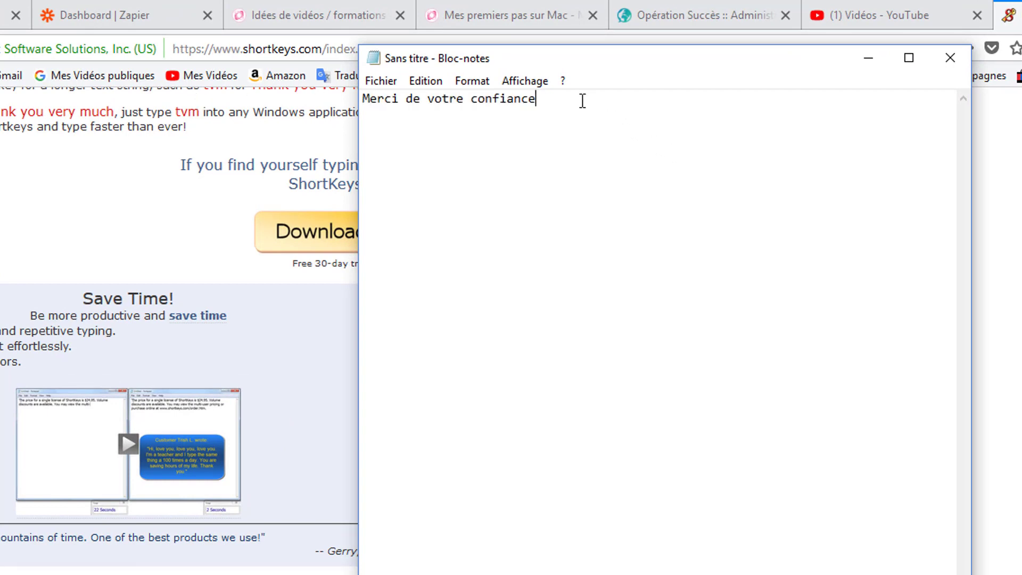
Expand !mv a second time in the note, leaving one blank line below the first sentence.
{"action": "key", "text": "Return"}
{"action": "key", "text": "Return"}
{"action": "type", "text": "!m"}
{"action": "key", "text": "BackSpace"}
{"action": "key", "text": "BackSpace"}
{"action": "key", "text": "BackSpace"}
{"action": "key", "text": "BackSpace"}
{"action": "key", "text": "BackSpace"}
{"action": "key", "text": "BackSpace"}
{"action": "key", "text": "BackSpace"}
{"action": "type", "text": "!mv"}
Switch to ShortKeys and add shortkey form to the Test category with replacement text "Veuillez agréer, Madame, Monsieur, l'expression de mon profond respect.", saving the entry.
{"action": "key", "text": "alt+Tab"}
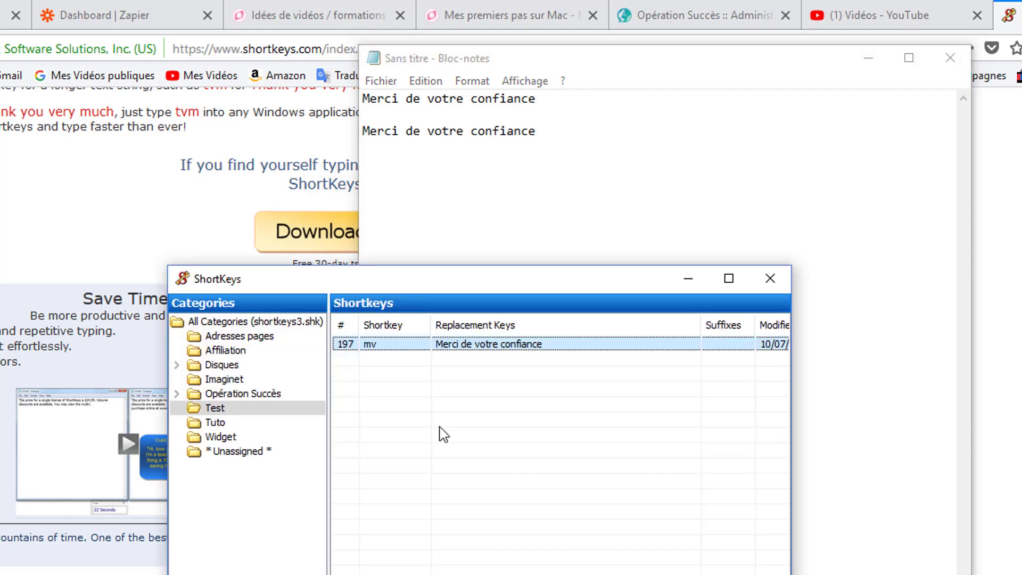
{"action": "left_click", "coordinate": [440, 429]}
{"action": "right_click", "coordinate": [401, 374]}
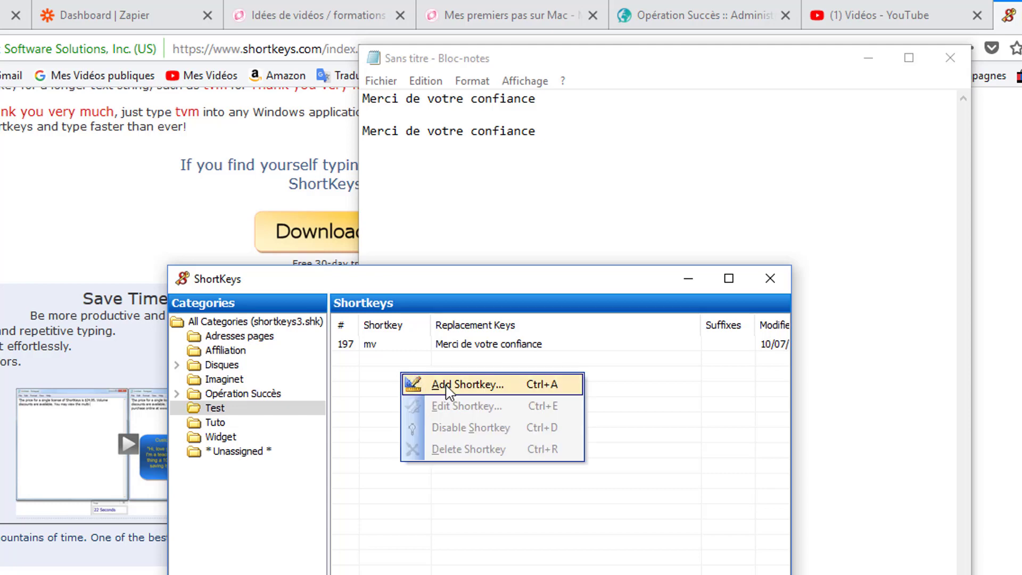
{"action": "left_click", "coordinate": [449, 386]}
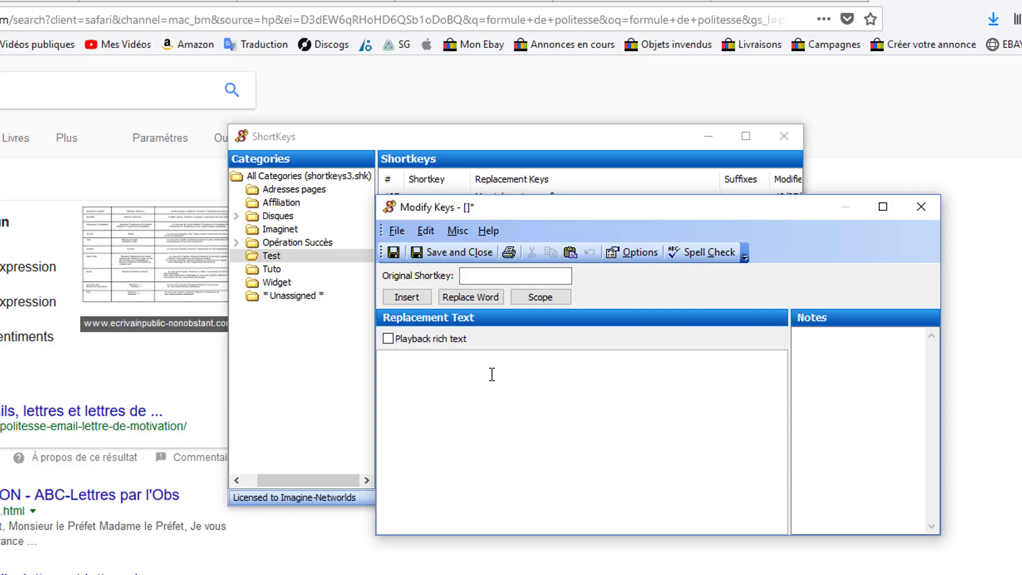
{"action": "type", "text": "Veuillez agréer, Madame, Monsieur, l'expression de mon profond respect."}
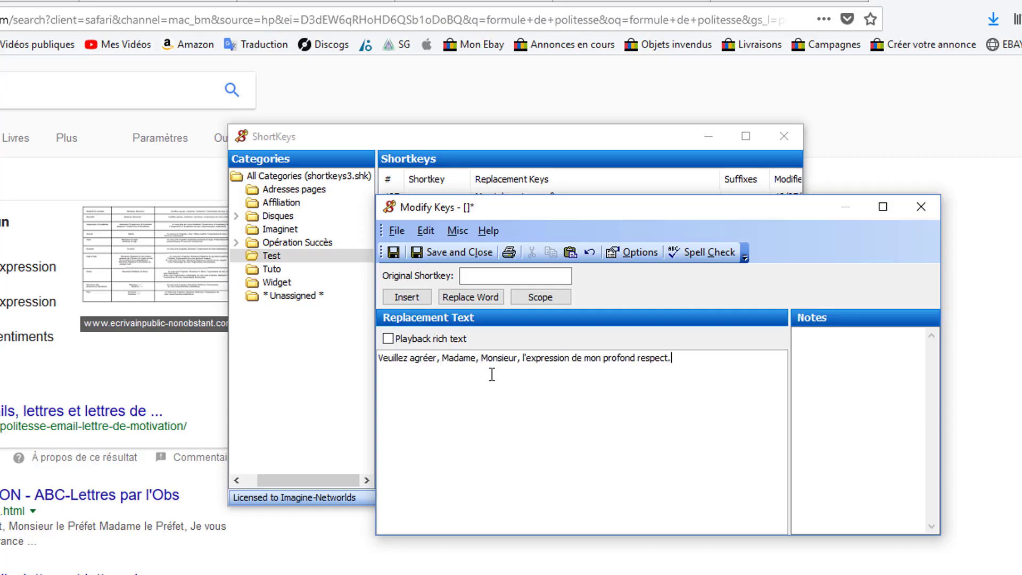
{"action": "left_click", "coordinate": [521, 279]}
{"action": "type", "text": "form"}
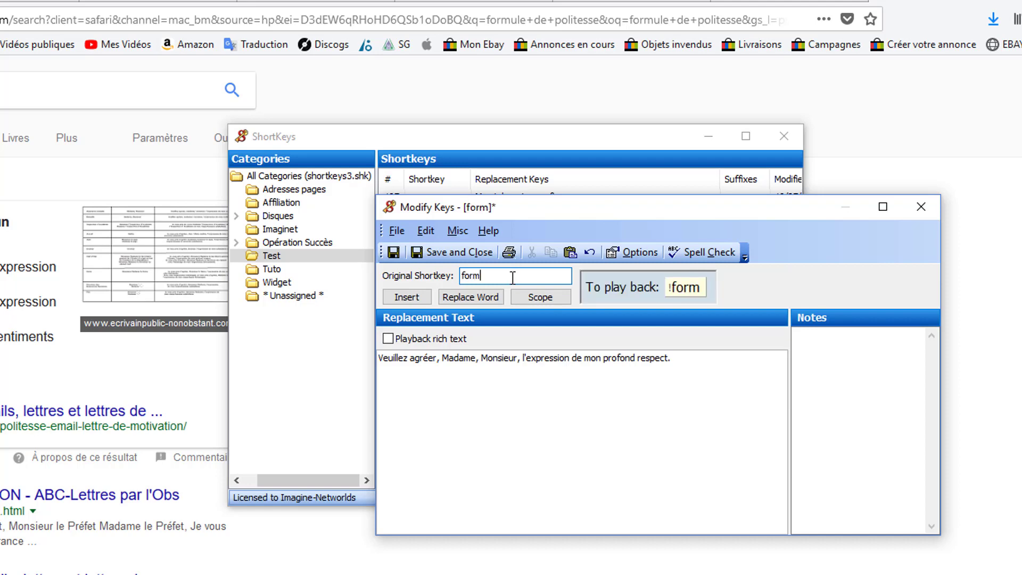
{"action": "left_click", "coordinate": [465, 251]}
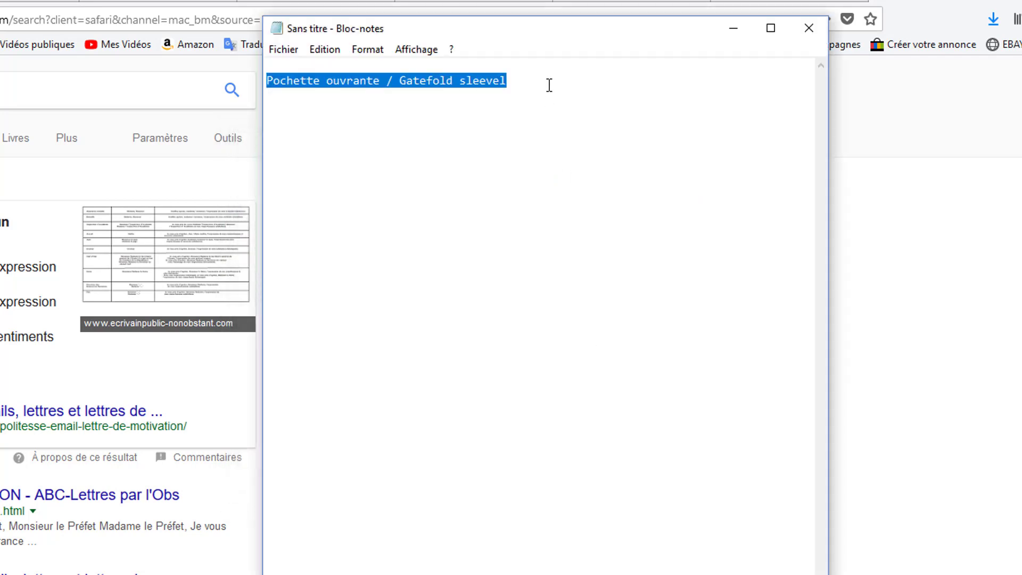
Clear the Bloc-notes text and test the polite closing formula by expanding !form.
{"action": "left_click_drag", "start_coordinate": [549, 85], "coordinate": [145, 41]}
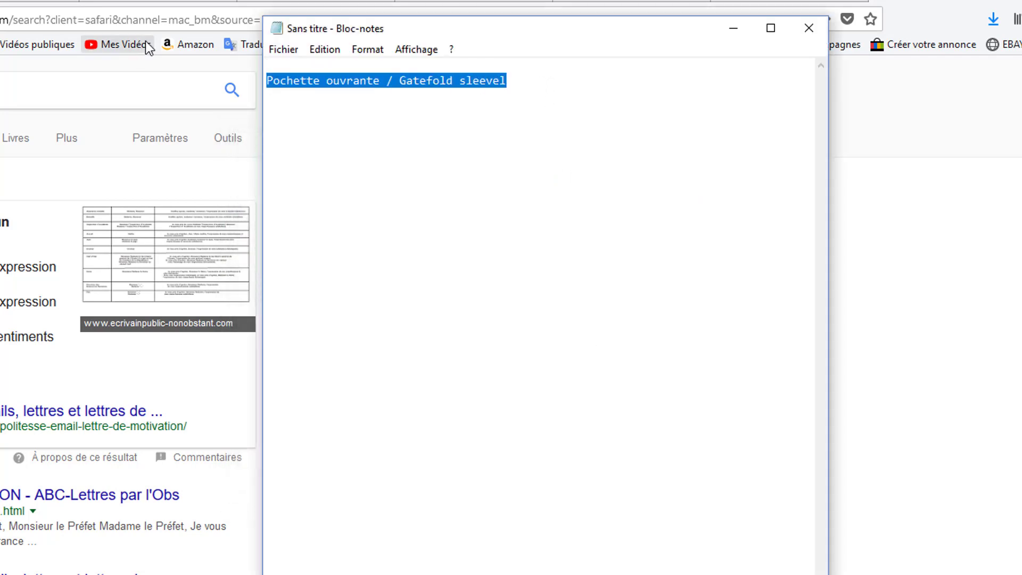
{"action": "key", "text": "Delete"}
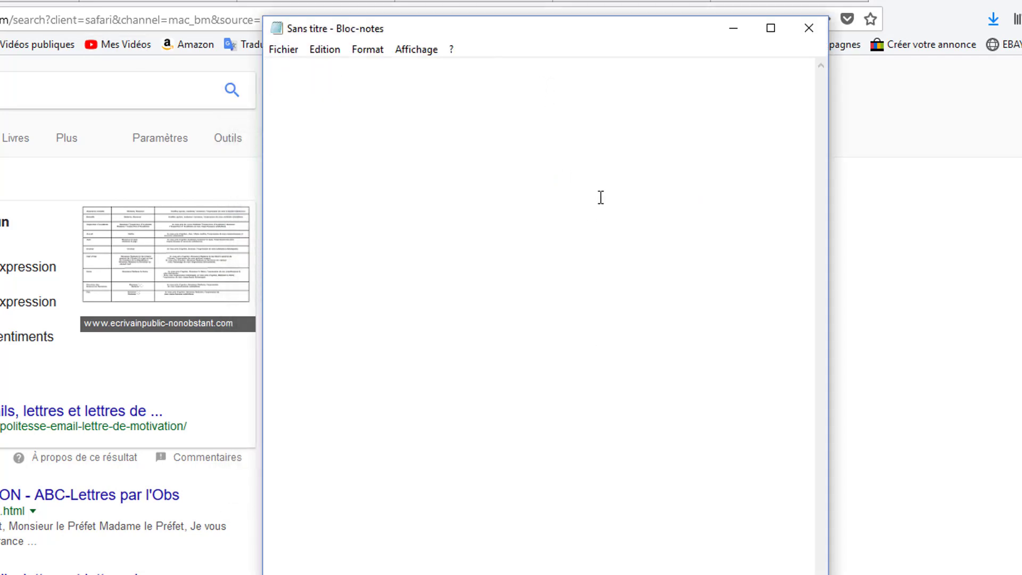
{"action": "type", "text": "form"}
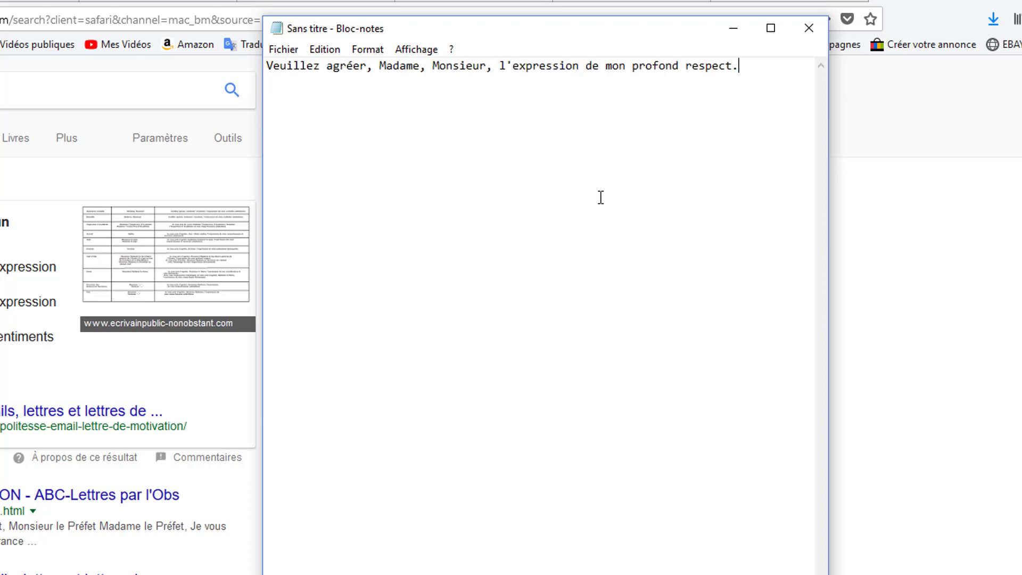
{"action": "left_click_drag", "start_coordinate": [767, 62], "coordinate": [91, 51]}
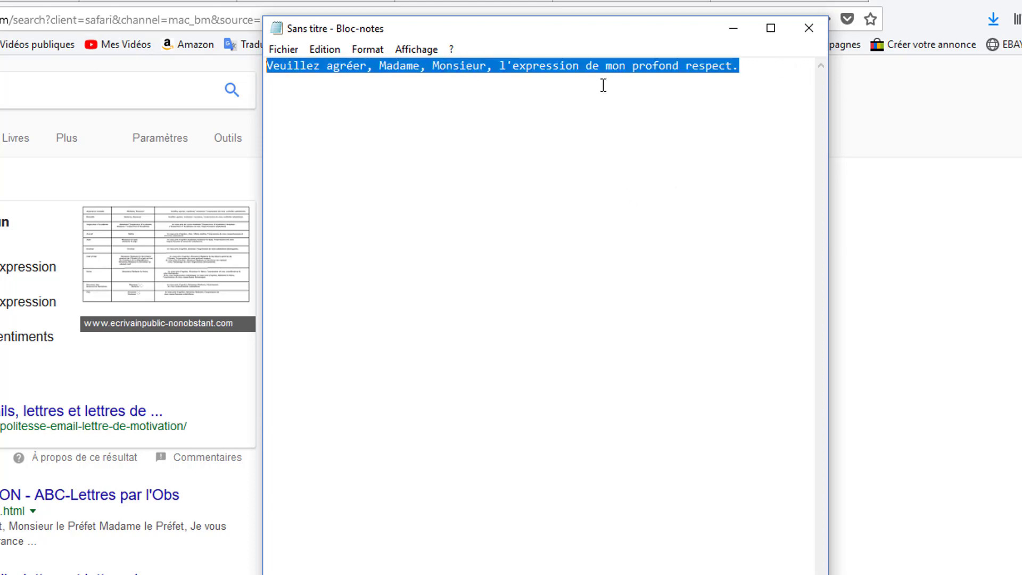
{"action": "left_click", "coordinate": [645, 68]}
{"action": "left_click", "coordinate": [757, 69]}
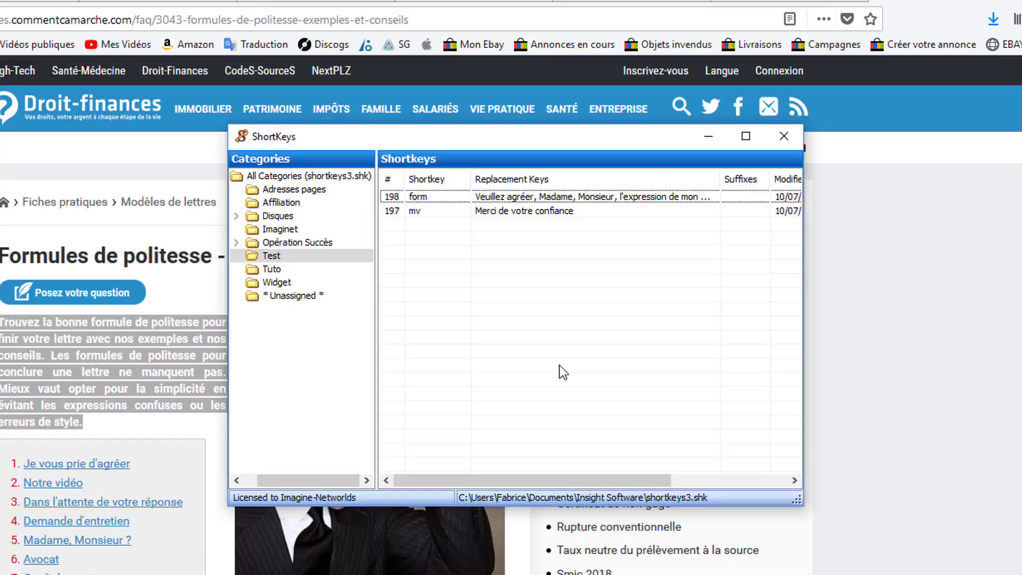
In ShortKeys, add shortkey test1 to the Test category, pasting the copied "Trouvez la bonne formule de politesse" paragraph as replacement text, and save it.
{"action": "right_click", "coordinate": [569, 305]}
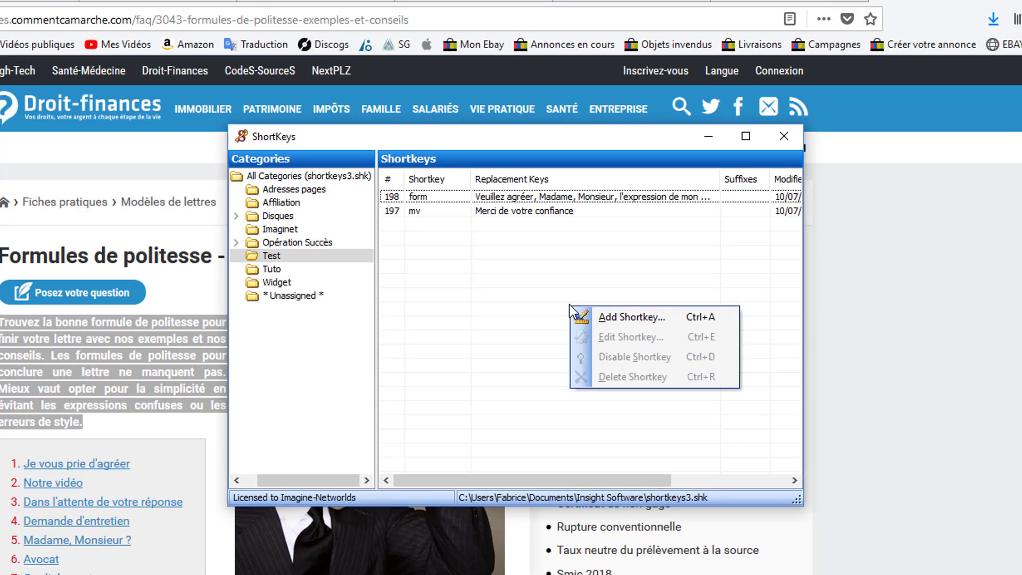
{"action": "left_click", "coordinate": [614, 322]}
{"action": "right_click", "coordinate": [519, 375]}
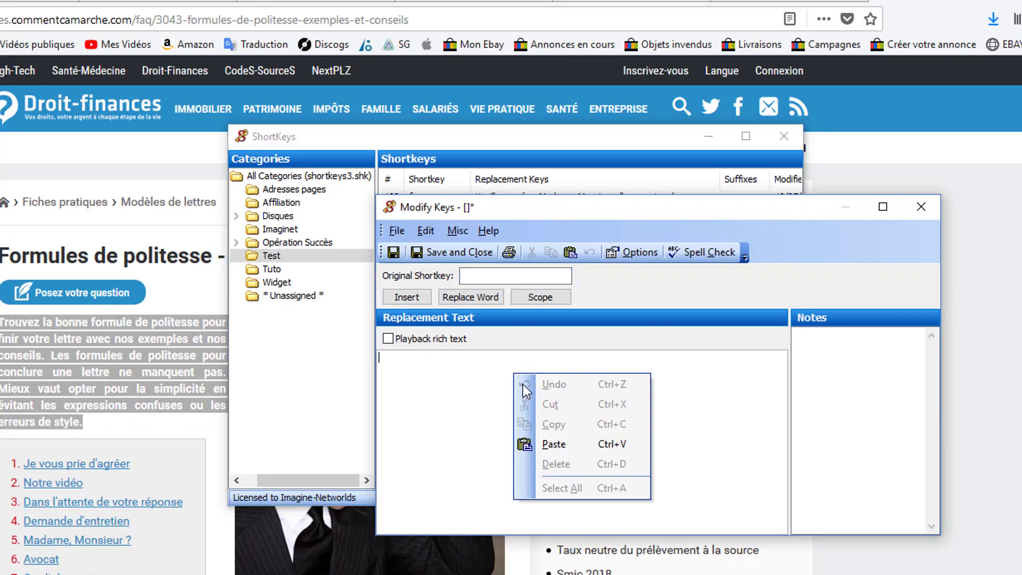
{"action": "left_click", "coordinate": [567, 445]}
{"action": "left_click", "coordinate": [496, 277]}
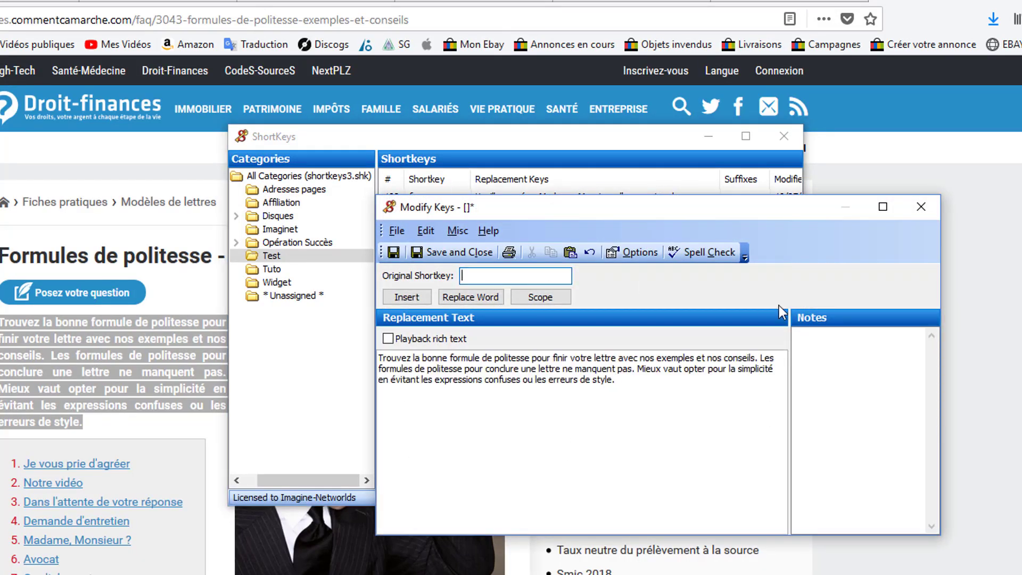
{"action": "type", "text": "test1"}
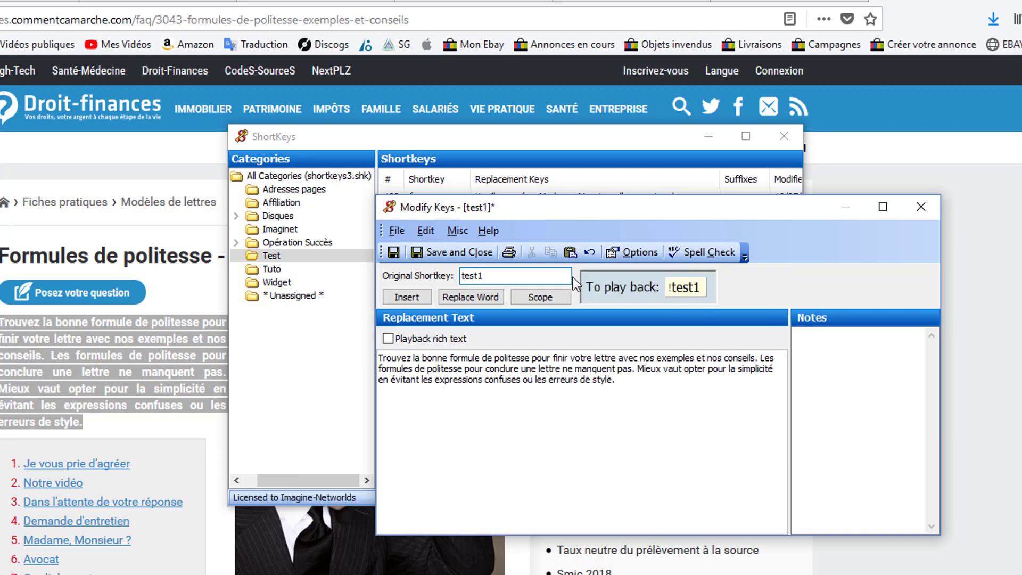
{"action": "left_click", "coordinate": [457, 251]}
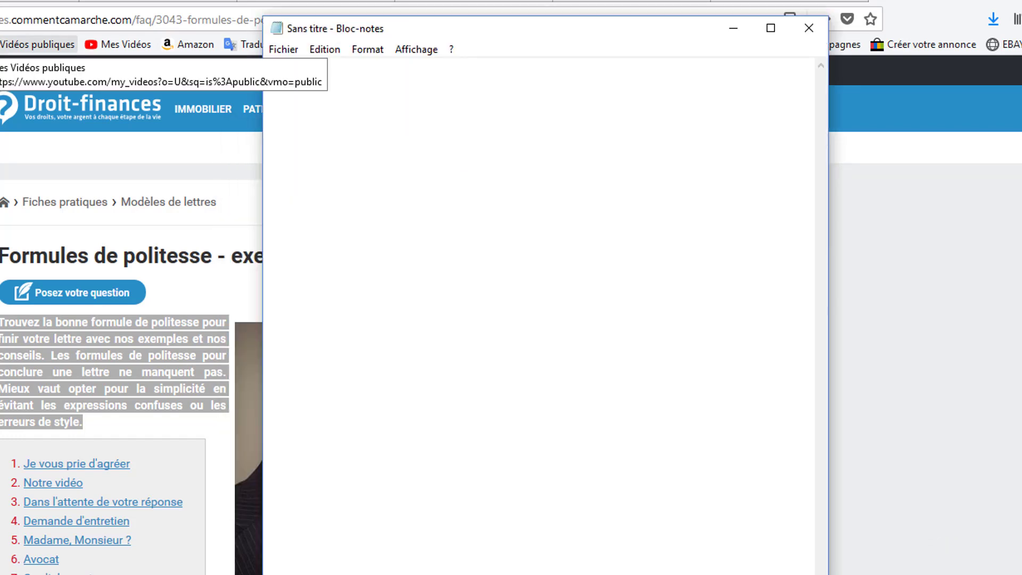
Switch to Bloc-notes and test the new paragraph shortkey by expanding !test1 in the empty note, correcting any typing mistake.
{"action": "type", "text": "!test1"}
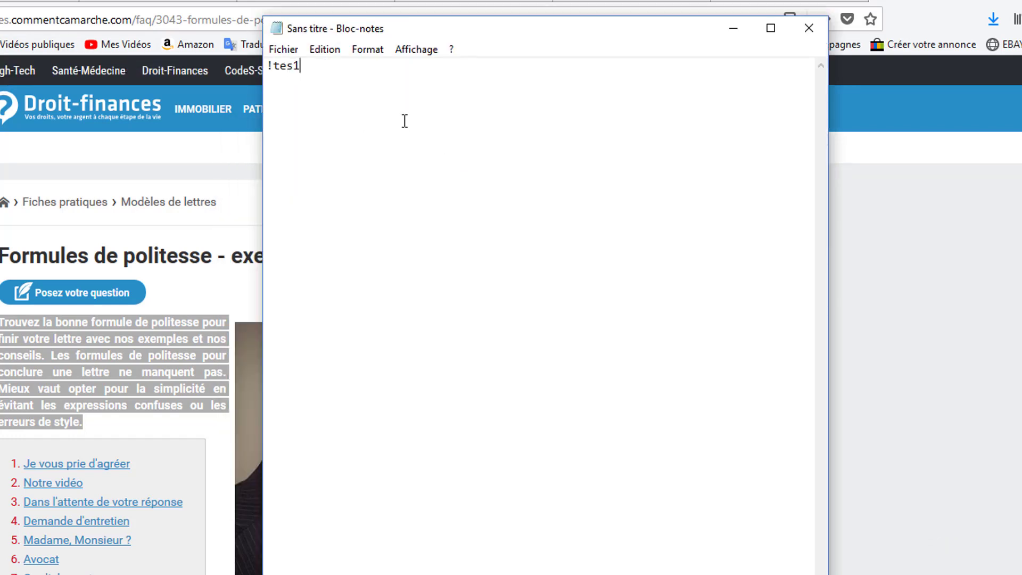
{"action": "key", "text": "BackSpace"}
{"action": "key", "text": "BackSpace"}
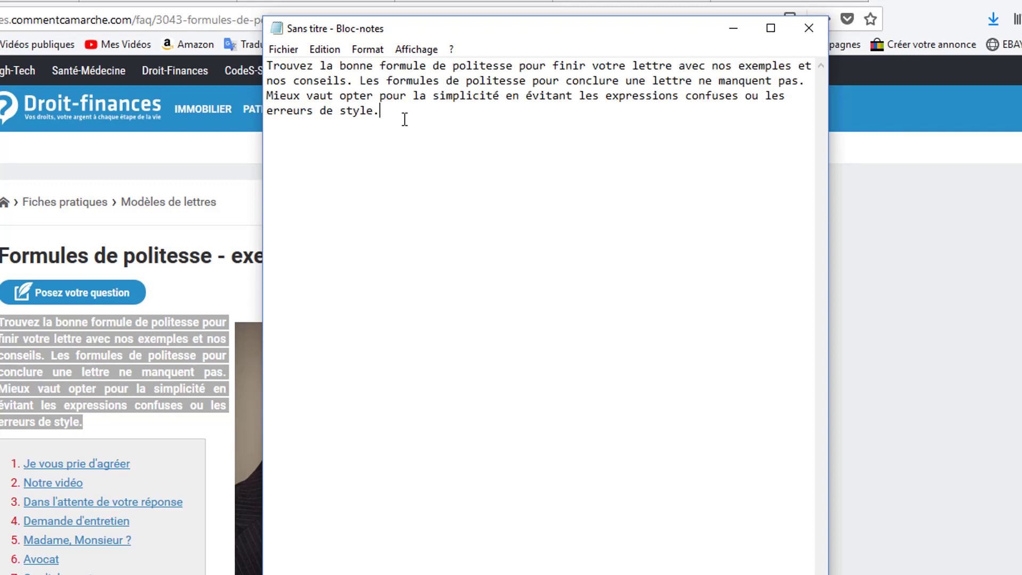
{"action": "left_click", "coordinate": [526, 85]}
{"action": "left_click", "coordinate": [506, 113]}
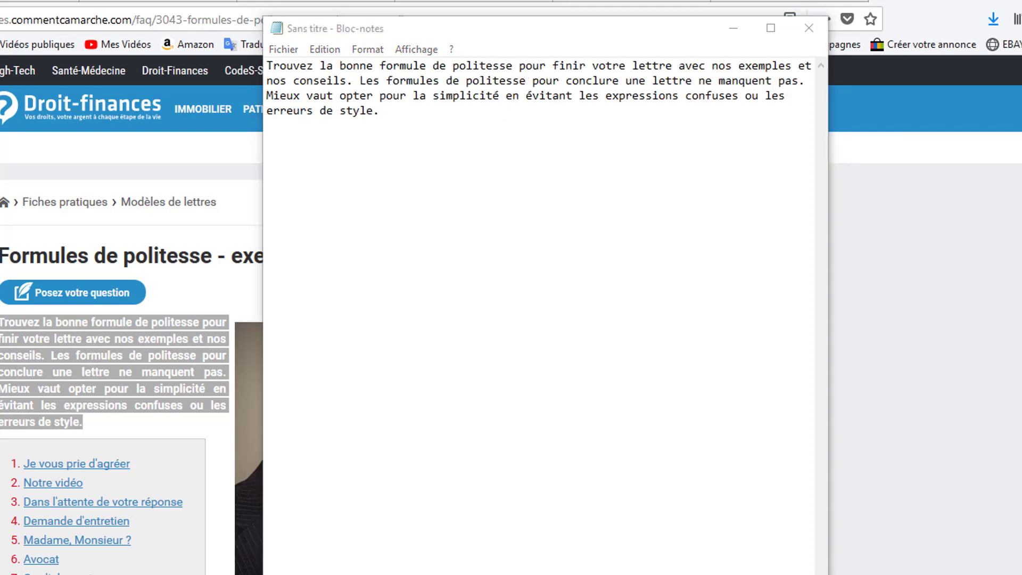
Switch to ShortKeys, open the test1 entry to review its shortkey and replacement text, and close it without changes.
{"action": "left_click", "coordinate": [534, 223]}
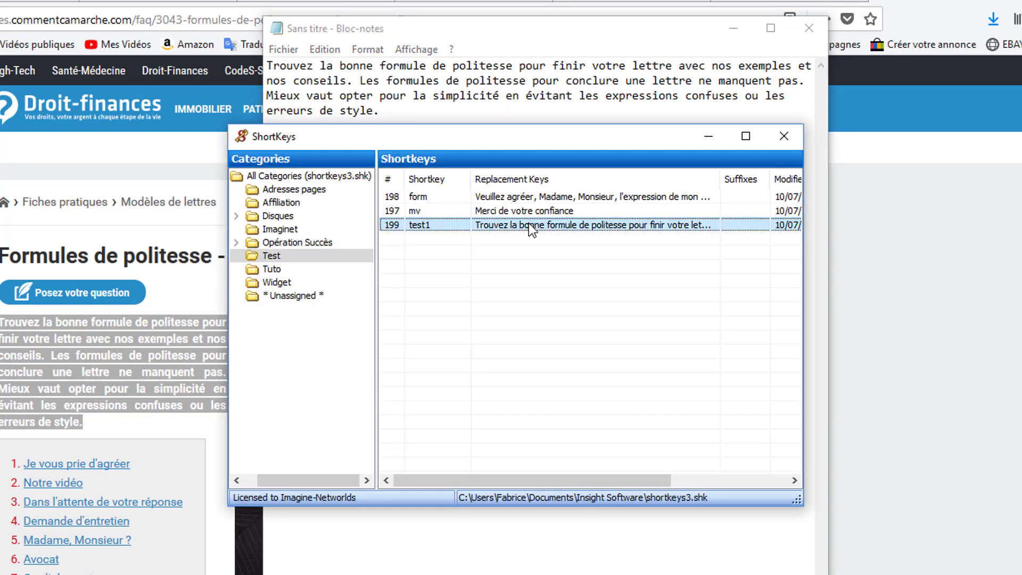
{"action": "left_click", "coordinate": [501, 209]}
{"action": "left_click", "coordinate": [507, 225]}
{"action": "double_click", "coordinate": [507, 224]}
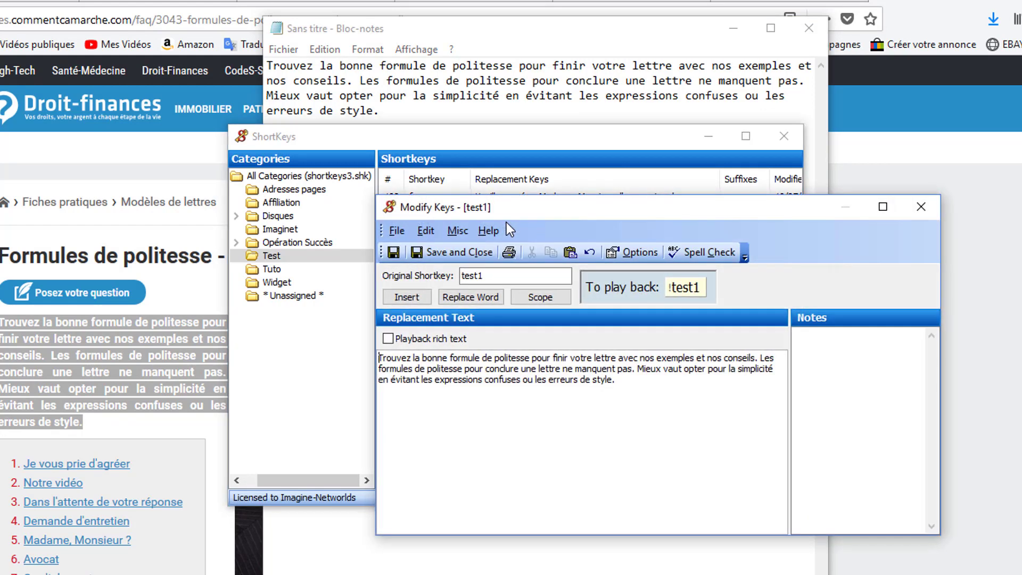
{"action": "left_click", "coordinate": [495, 275]}
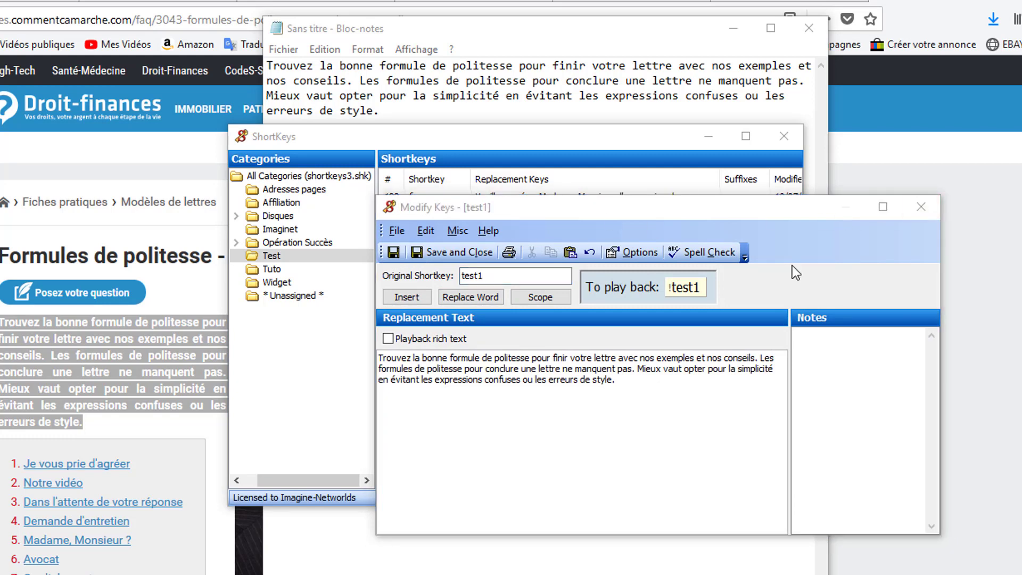
{"action": "left_click", "coordinate": [931, 208]}
Review the form, mv and test1 entries in the Test category and their replacement texts.
{"action": "left_click", "coordinate": [543, 206]}
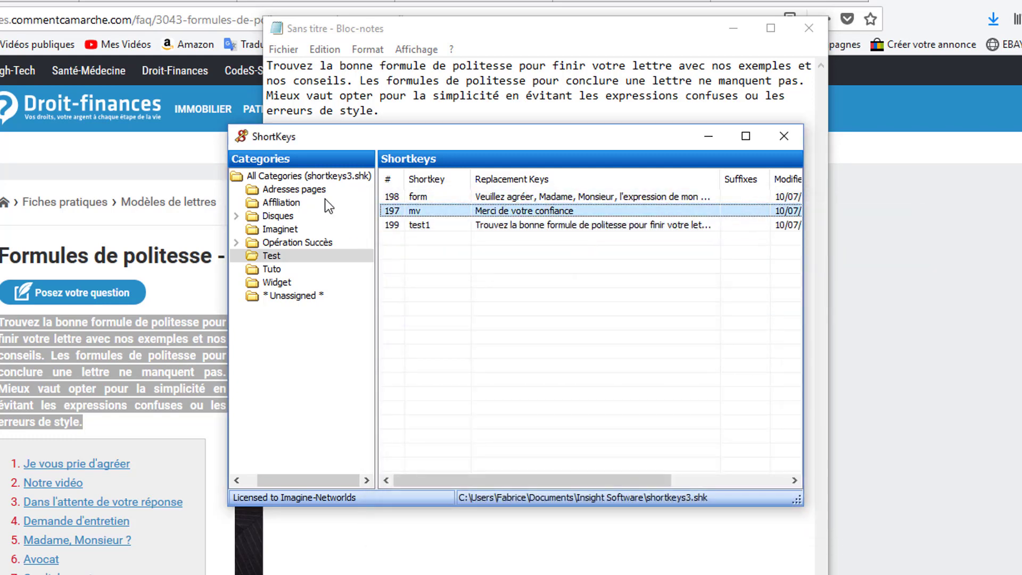
{"action": "left_click", "coordinate": [547, 196]}
{"action": "left_click", "coordinate": [547, 211]}
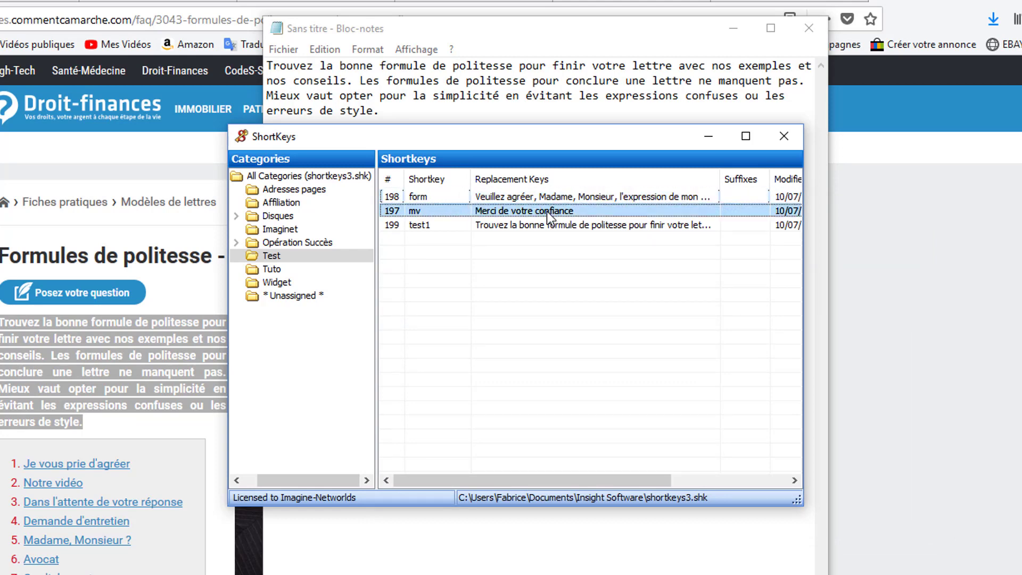
{"action": "left_click", "coordinate": [545, 226]}
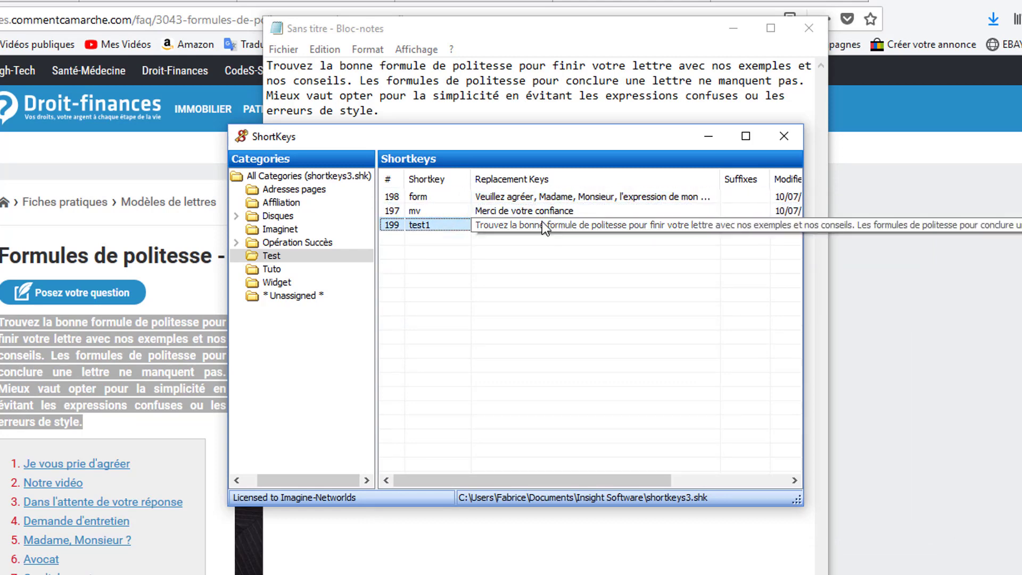
{"action": "left_click", "coordinate": [506, 208]}
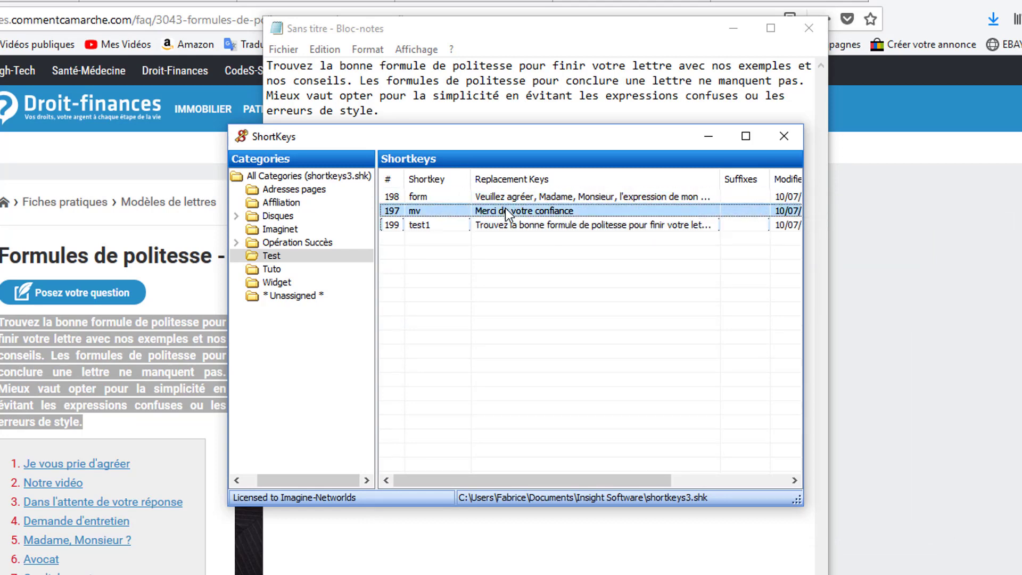
{"action": "left_click", "coordinate": [505, 195]}
{"action": "left_click", "coordinate": [491, 225]}
{"action": "left_click", "coordinate": [491, 211]}
{"action": "left_click", "coordinate": [484, 197]}
Browse the Affiliation and Disques categories and examine the HTML format shortkeys such as ,33, ,45, ,cda and ,m45 under All Categories.
{"action": "left_click", "coordinate": [281, 202]}
{"action": "left_click", "coordinate": [278, 215]}
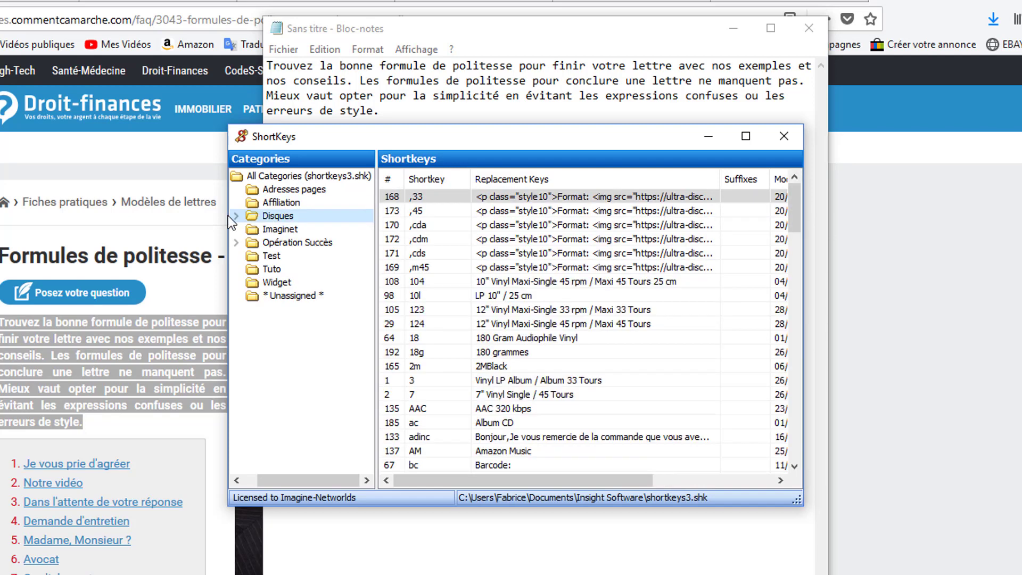
{"action": "left_click", "coordinate": [293, 172]}
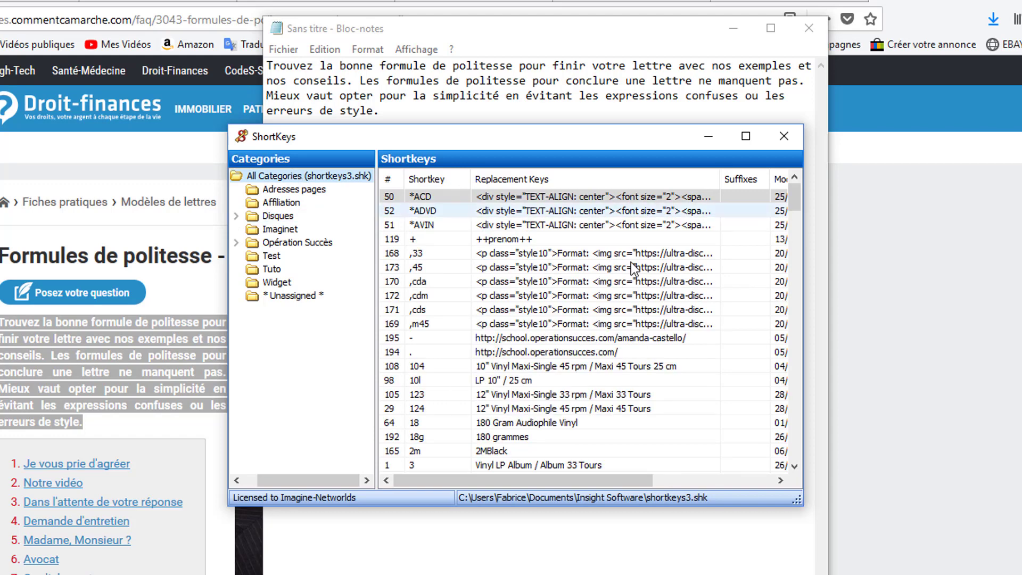
{"action": "left_click", "coordinate": [558, 252]}
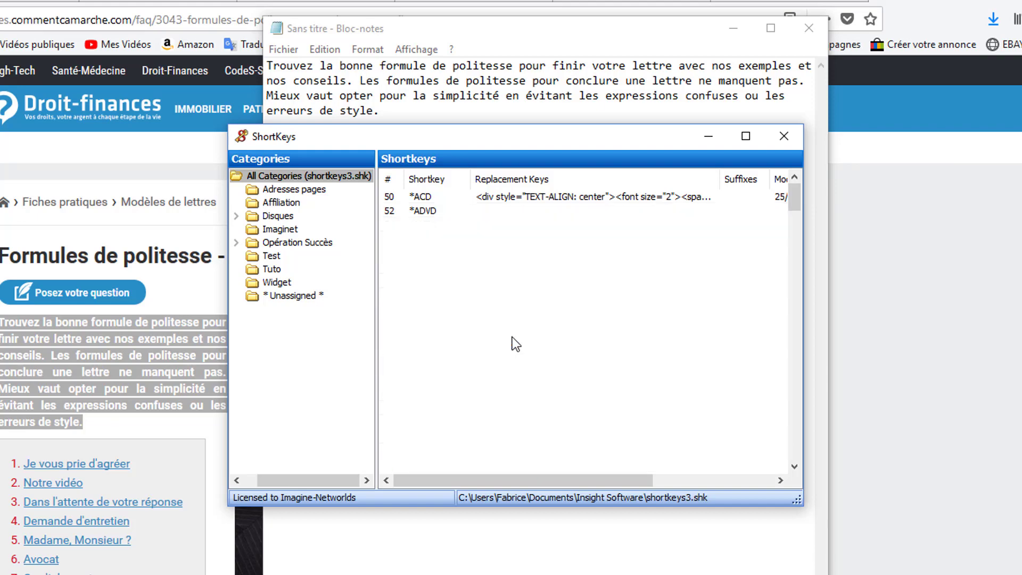
{"action": "left_click", "coordinate": [516, 298]}
{"action": "left_click", "coordinate": [518, 279]}
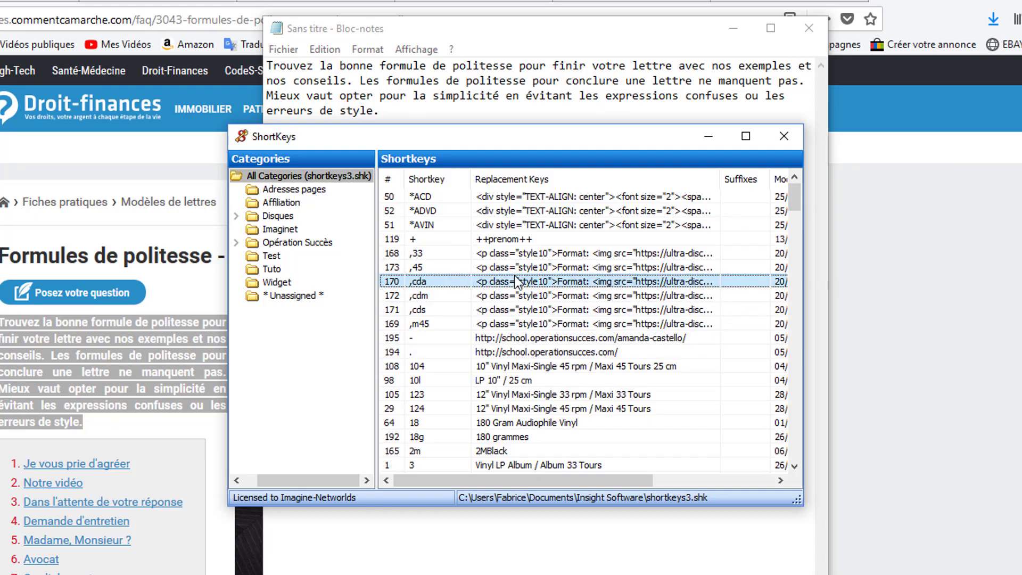
{"action": "left_click", "coordinate": [519, 267]}
{"action": "left_click", "coordinate": [514, 255]}
{"action": "left_click", "coordinate": [541, 323]}
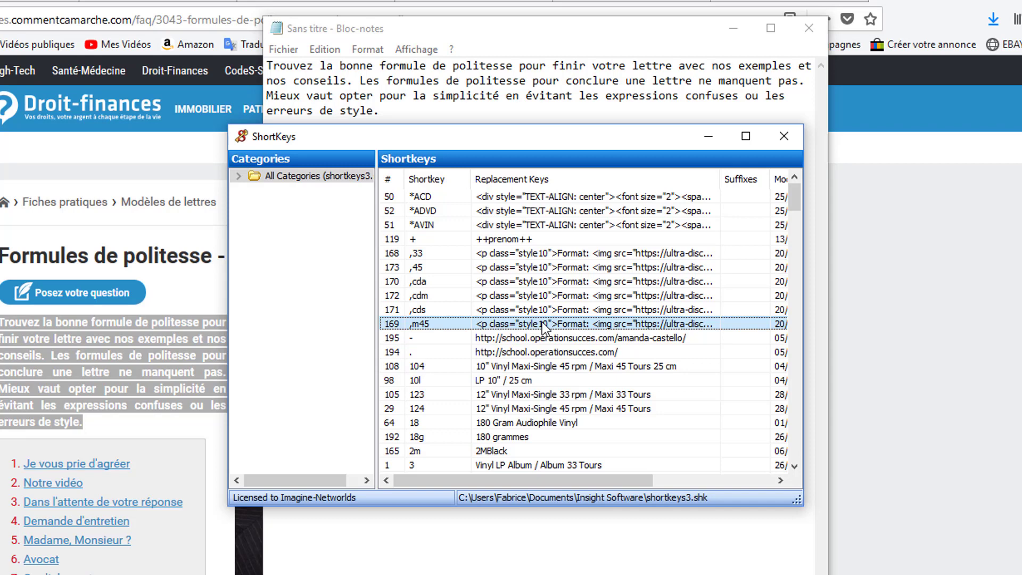
{"action": "left_click", "coordinate": [514, 254]}
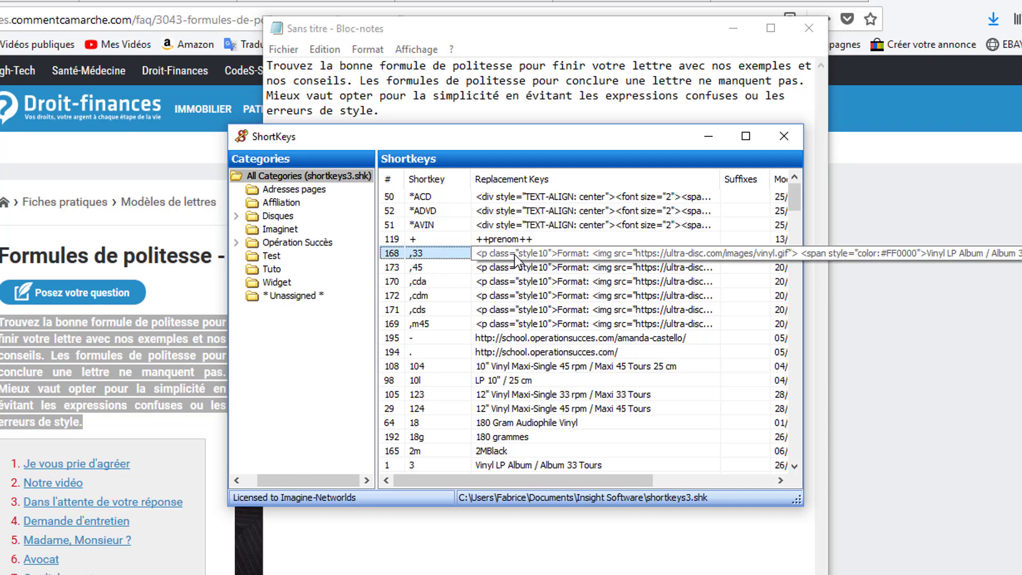